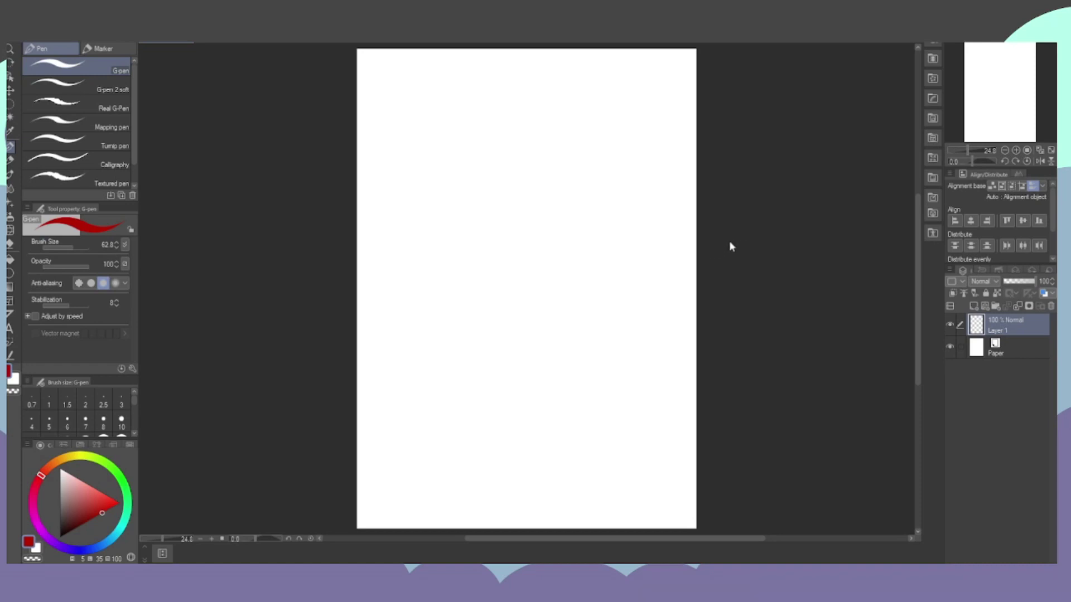
Set the G-pen brush size to 39 and sketch a red circle for the head in the upper part of the page.
click(71, 247)
drag(72, 248, 71, 248)
mouse_move(466, 139)
mouse_down()
mouse_move(445, 174)
mouse_move(460, 238)
mouse_move(516, 251)
mouse_move(566, 241)
mouse_up()
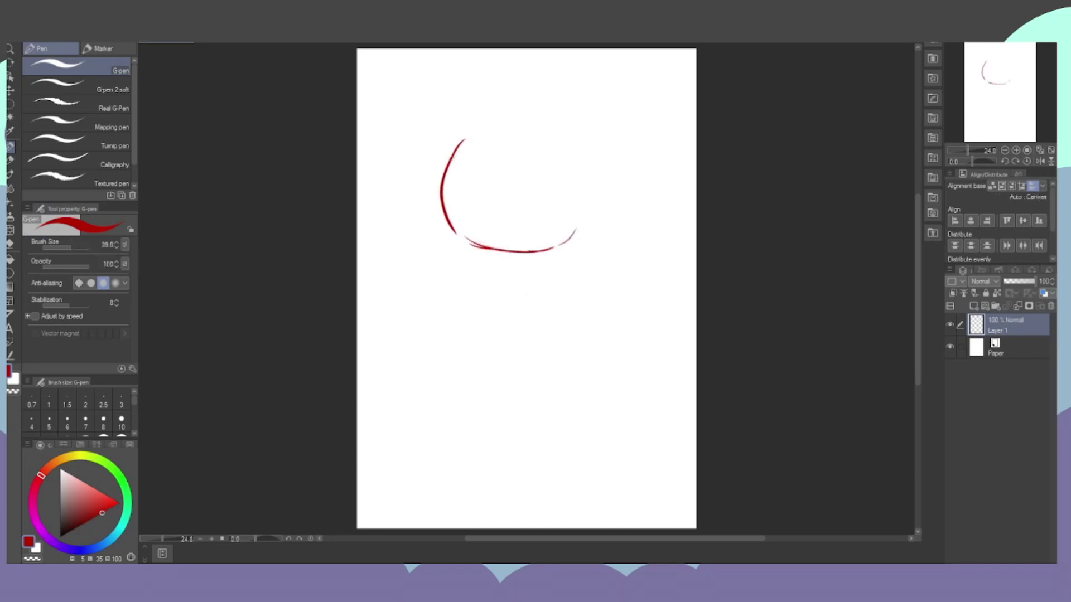
mouse_move(442, 177)
mouse_down()
mouse_move(474, 132)
mouse_move(525, 120)
mouse_move(563, 128)
mouse_move(587, 149)
mouse_move(590, 201)
mouse_move(560, 248)
mouse_up()
drag(443, 186, 527, 256)
mouse_move(446, 219)
mouse_down()
mouse_move(520, 258)
mouse_move(565, 257)
mouse_up()
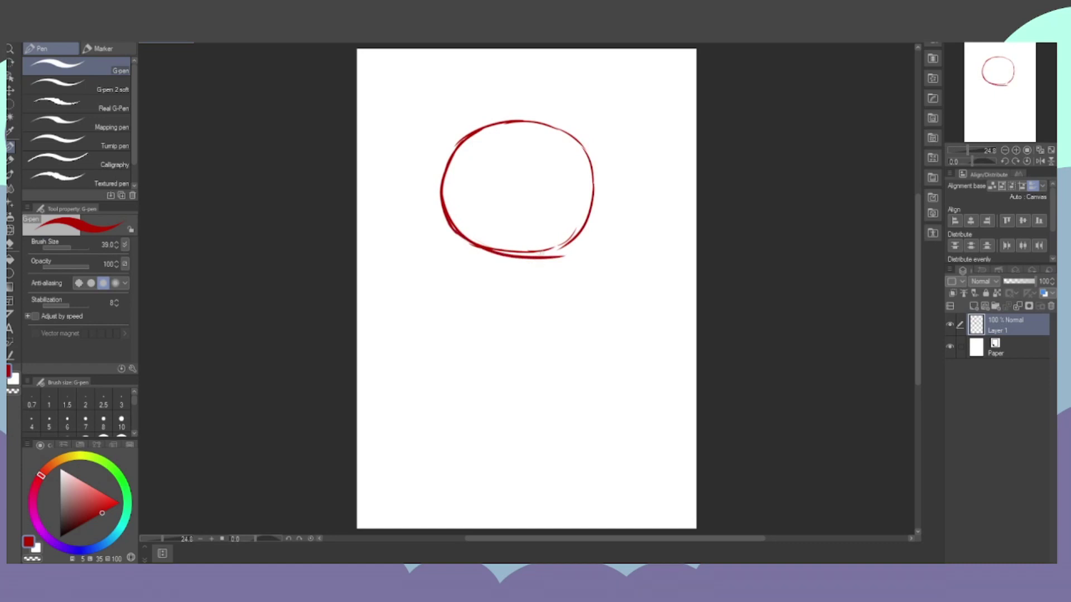
key(ctrl+z)
mouse_move(452, 226)
mouse_down()
mouse_move(527, 252)
mouse_move(550, 244)
mouse_move(592, 144)
mouse_up()
drag(442, 206, 458, 141)
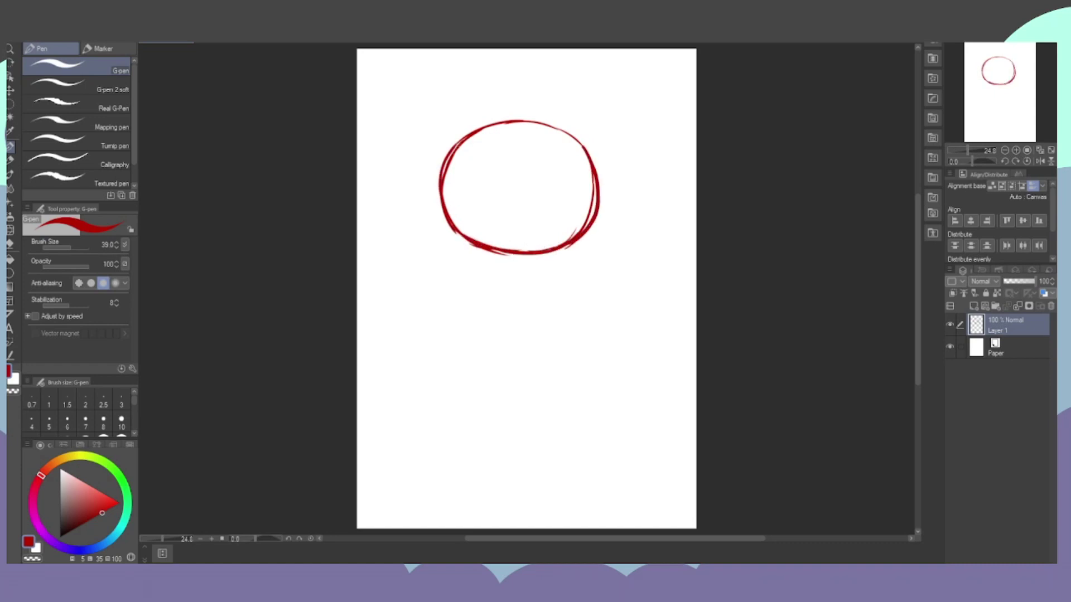
mouse_move(485, 124)
mouse_down()
mouse_move(530, 119)
mouse_move(563, 130)
mouse_move(597, 170)
mouse_move(596, 204)
mouse_up()
Draw a curved red centre line vertically through the circle, and outline the cheeks and jaw in black on a new layer.
mouse_move(522, 97)
mouse_down()
mouse_move(497, 237)
mouse_move(504, 330)
mouse_up()
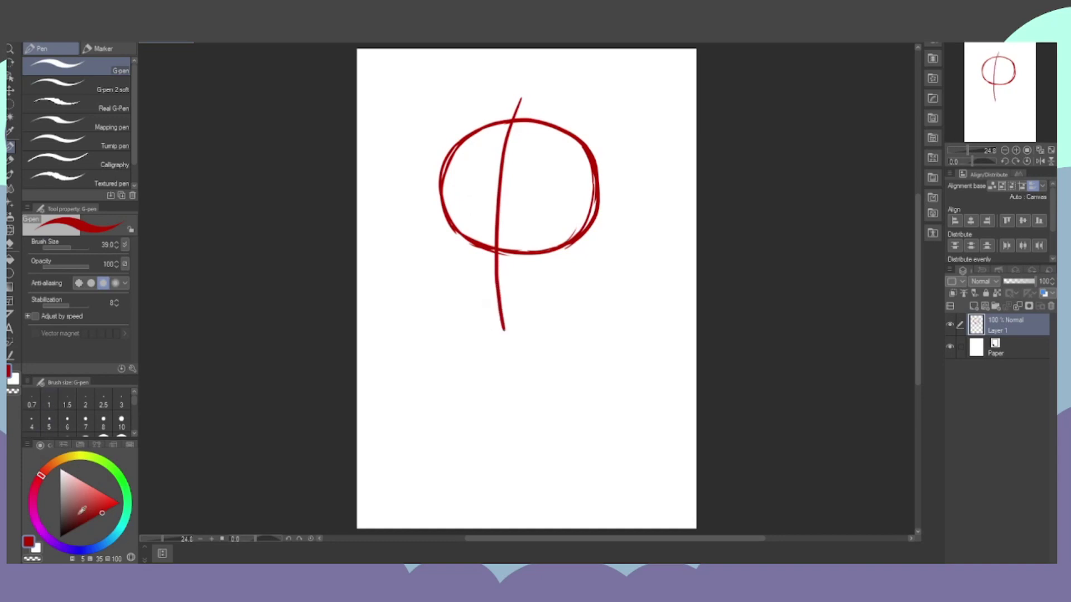
drag(85, 504, 60, 537)
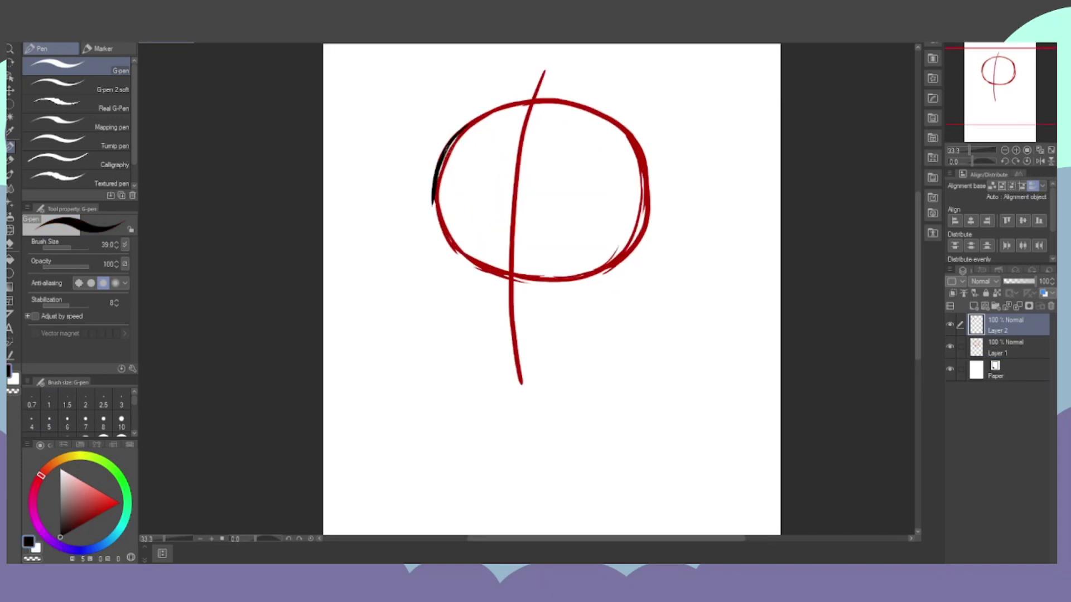
mouse_move(457, 135)
mouse_down()
mouse_move(435, 187)
mouse_move(434, 259)
mouse_move(436, 283)
mouse_move(471, 305)
mouse_move(512, 320)
mouse_move(589, 300)
mouse_move(616, 283)
mouse_move(634, 237)
mouse_up()
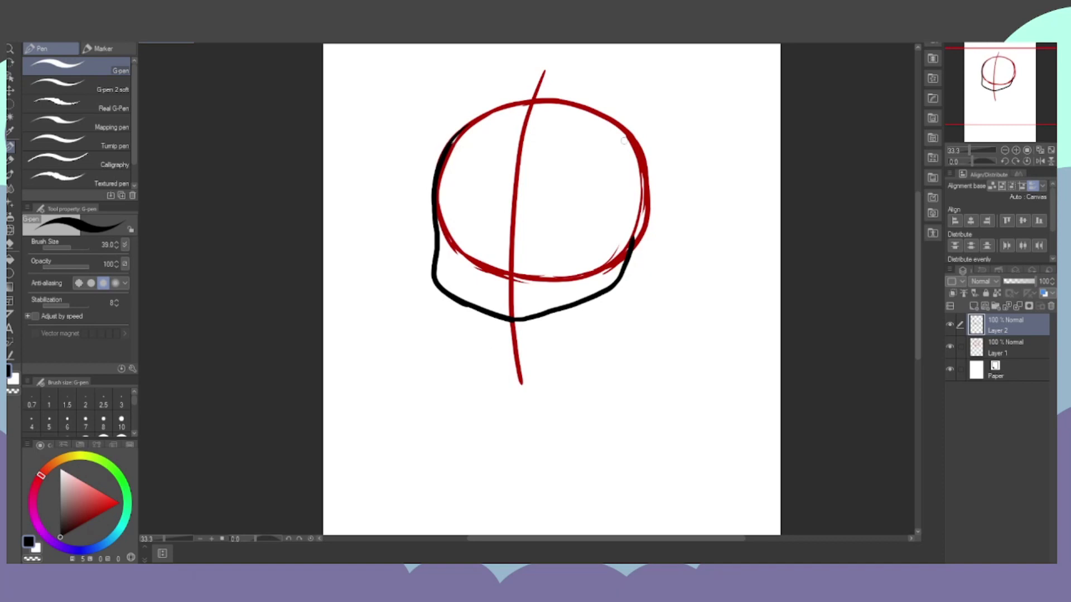
Add a red horizontal eye guideline across the head on Layer 1 and lower that layer's opacity to 48%.
mouse_move(418, 229)
mouse_down()
mouse_move(497, 244)
mouse_move(653, 239)
mouse_up()
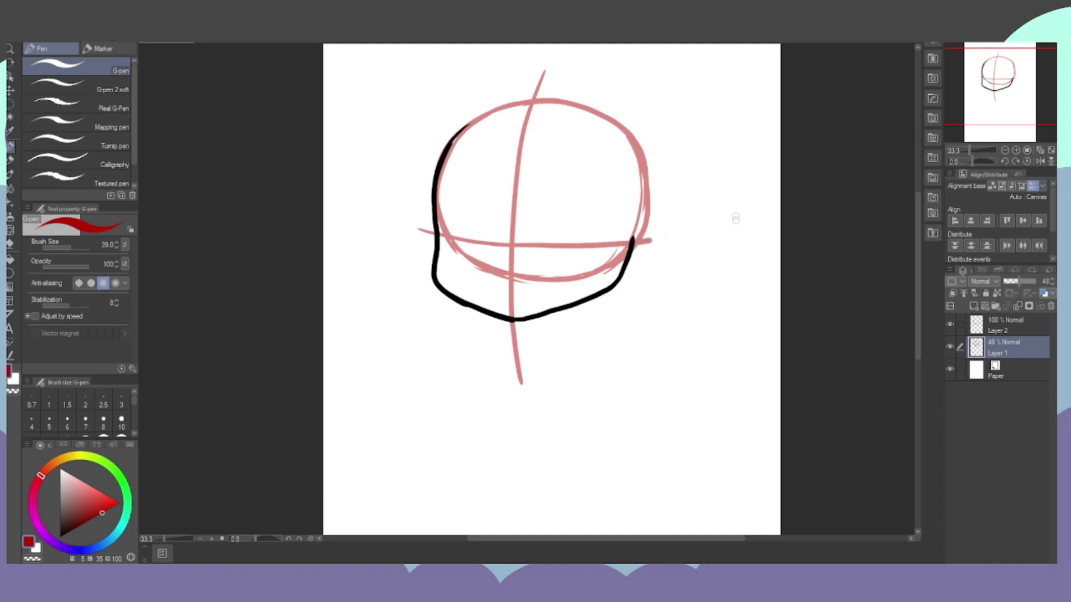
click(60, 537)
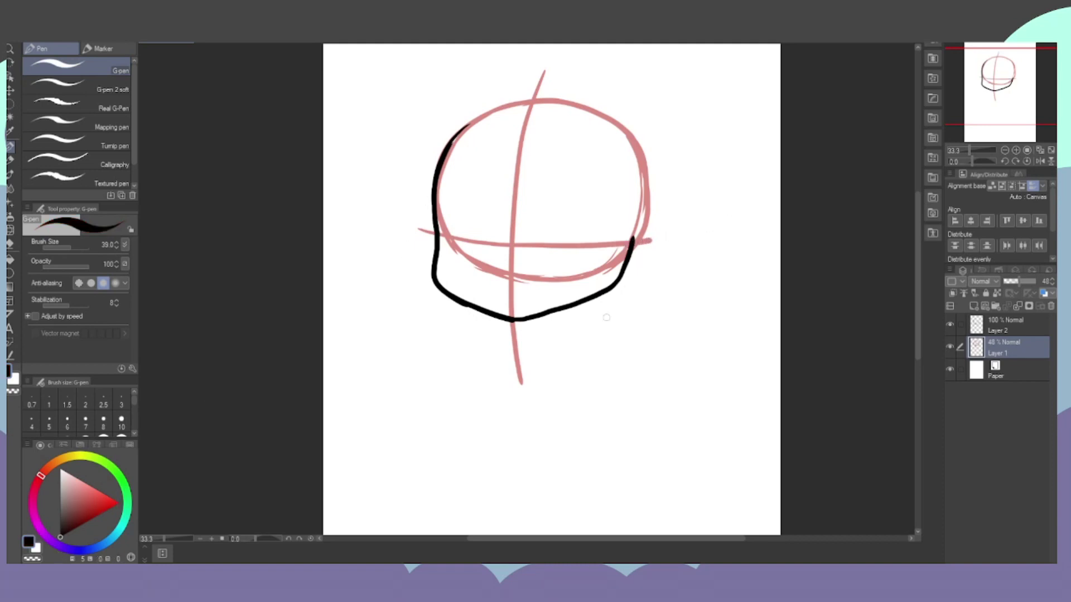
Draw two smiling closed eyes in black on Layer 2, with thick upper arcs and thin lower lines.
click(1006, 329)
mouse_move(546, 214)
mouse_down()
mouse_move(558, 206)
mouse_move(598, 236)
mouse_move(564, 207)
mouse_move(533, 226)
mouse_move(584, 215)
mouse_move(598, 237)
mouse_up()
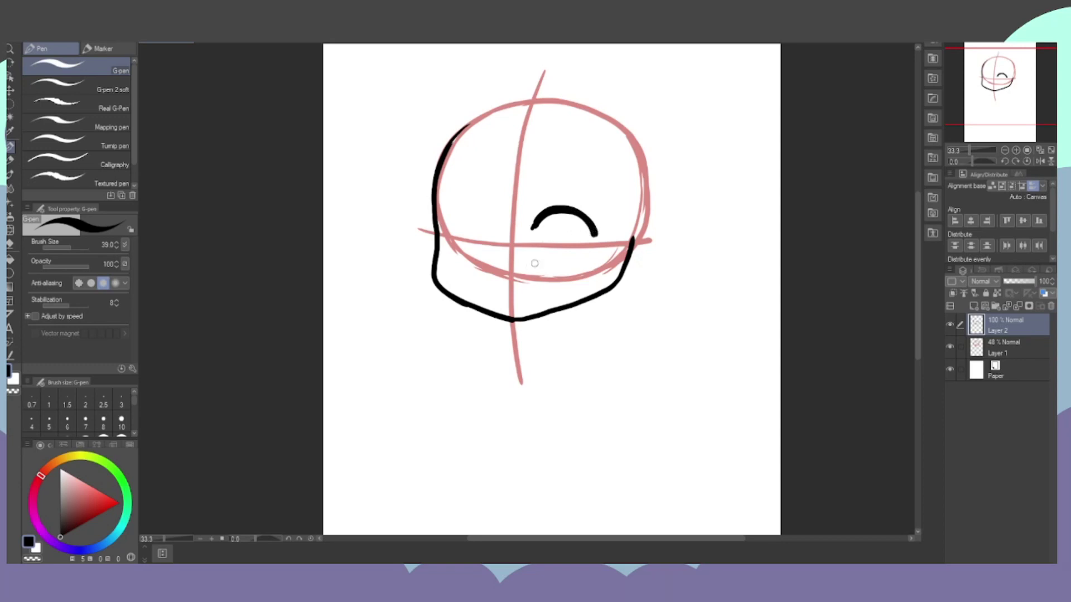
mouse_move(536, 257)
mouse_down()
mouse_move(574, 261)
mouse_move(593, 249)
mouse_up()
mouse_move(483, 214)
mouse_down()
mouse_move(488, 225)
mouse_move(453, 215)
mouse_move(448, 227)
mouse_move(490, 219)
mouse_move(450, 216)
mouse_move(467, 256)
mouse_move(491, 252)
mouse_move(450, 246)
mouse_up()
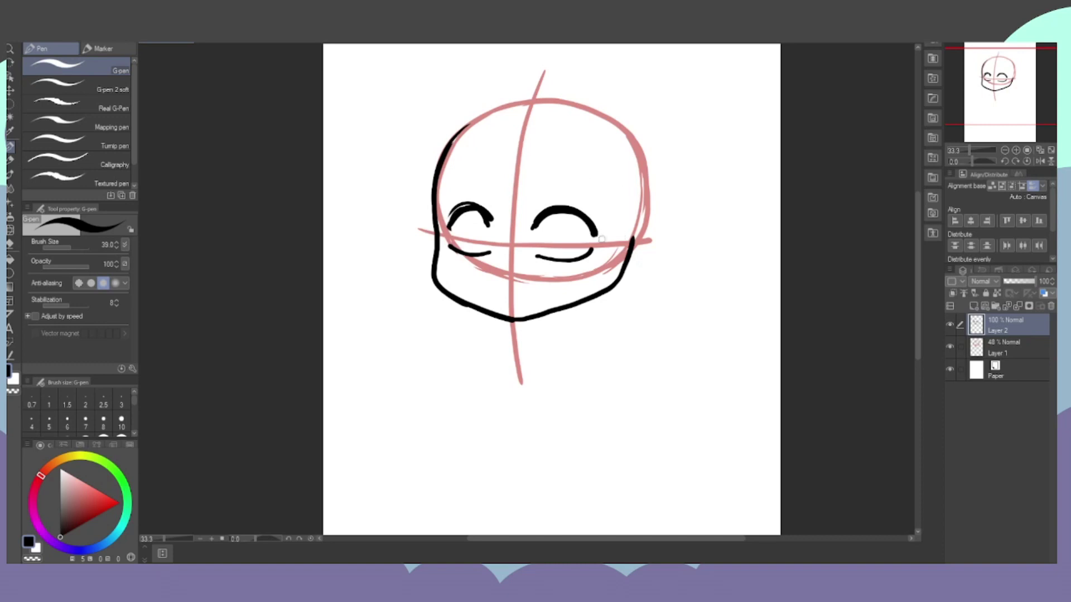
drag(593, 233, 598, 239)
drag(446, 230, 457, 213)
Draw a small nose, a smiling mouth, thin brows above the eyes and an ear beside the jaw.
mouse_move(499, 266)
mouse_down()
mouse_move(506, 253)
mouse_move(526, 284)
mouse_move(511, 290)
mouse_up()
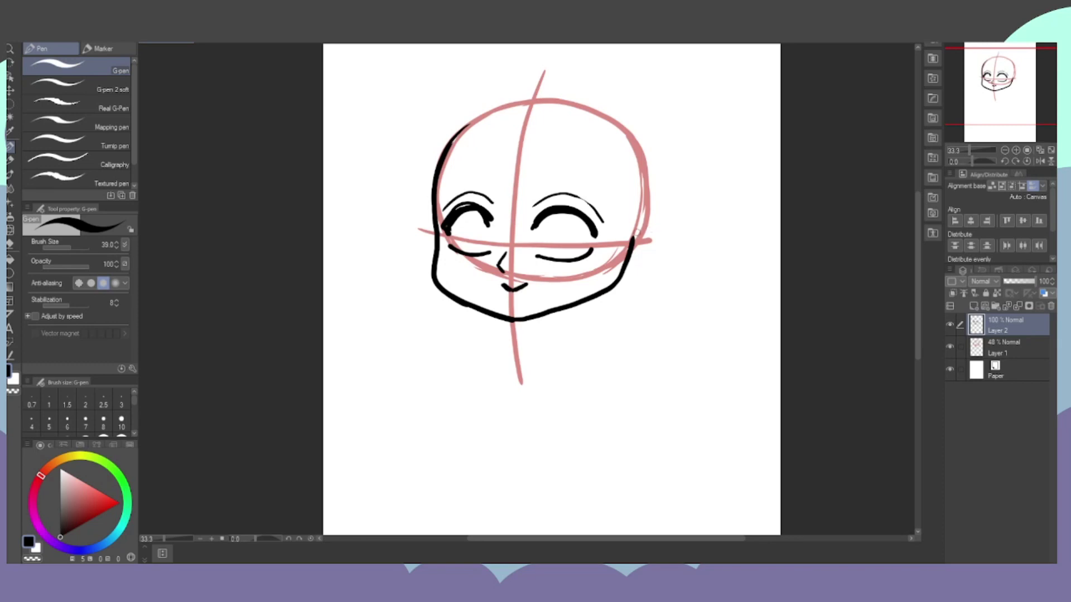
mouse_move(638, 229)
mouse_down()
mouse_move(654, 251)
mouse_move(630, 266)
mouse_move(647, 267)
mouse_move(656, 229)
mouse_up()
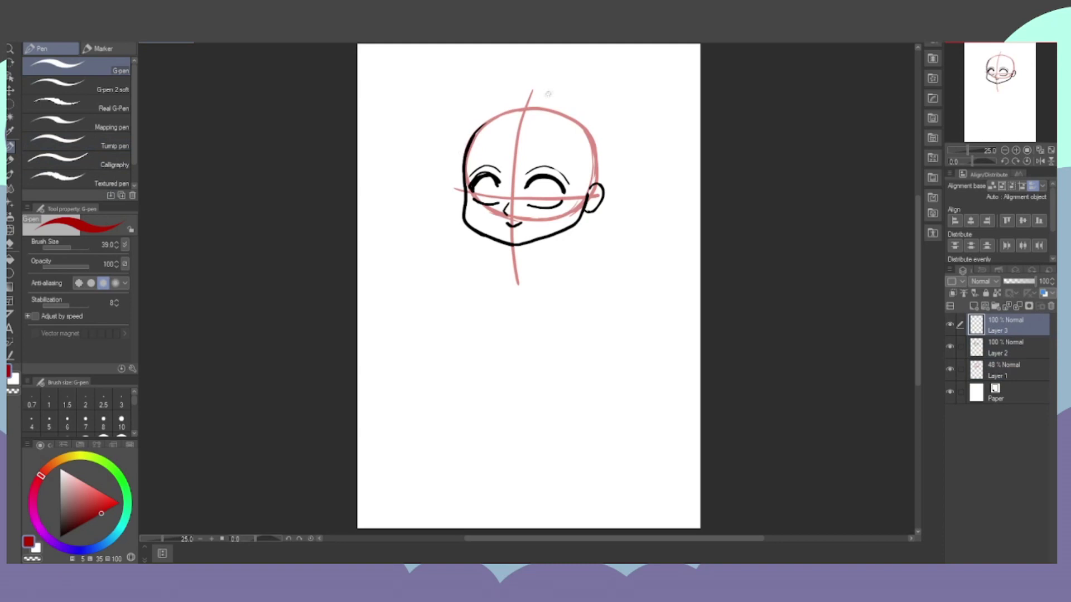
Mark the head's top and chin in red on a new layer, and duplicate the marks downward for two more head lengths.
mouse_move(516, 108)
mouse_down()
mouse_move(505, 108)
mouse_move(542, 109)
mouse_move(507, 107)
mouse_up()
drag(530, 246, 505, 246)
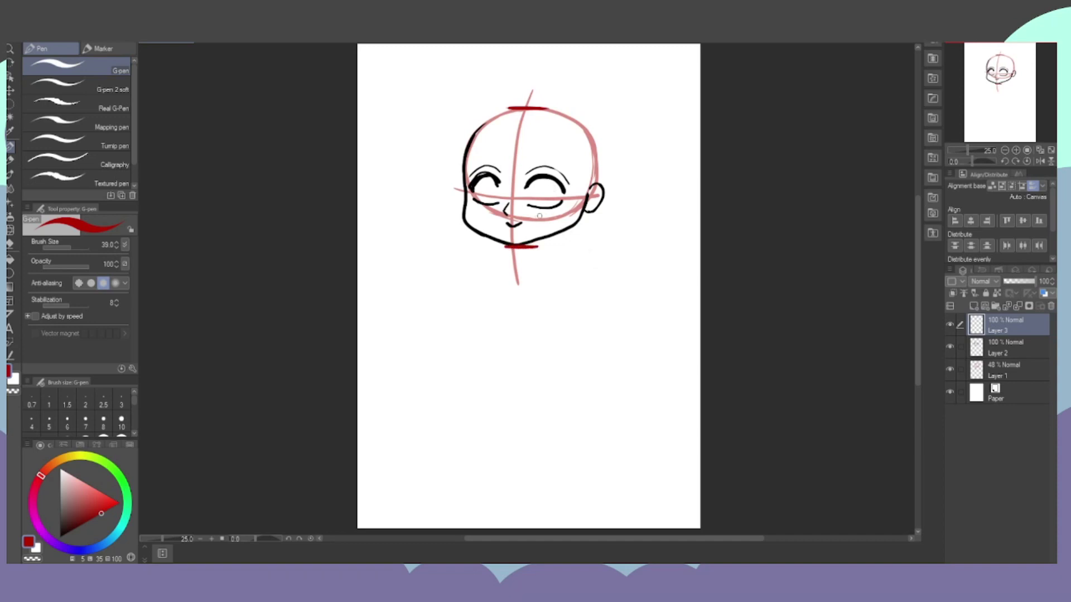
key(ctrl+c)
key(ctrl+v)
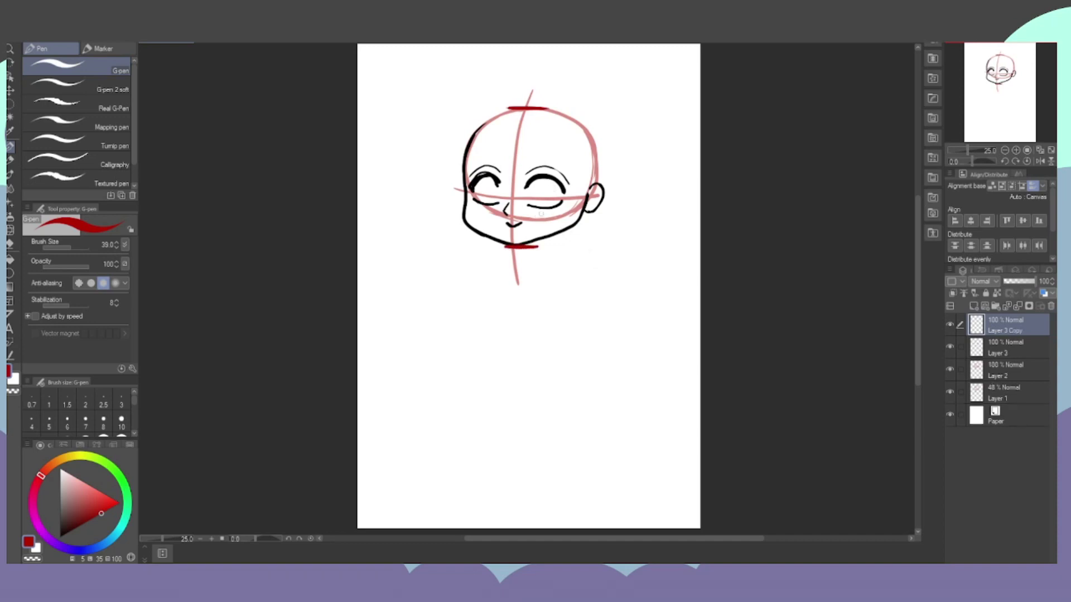
click(11, 90)
drag(530, 140, 533, 394)
key(ctrl+c)
key(ctrl+v)
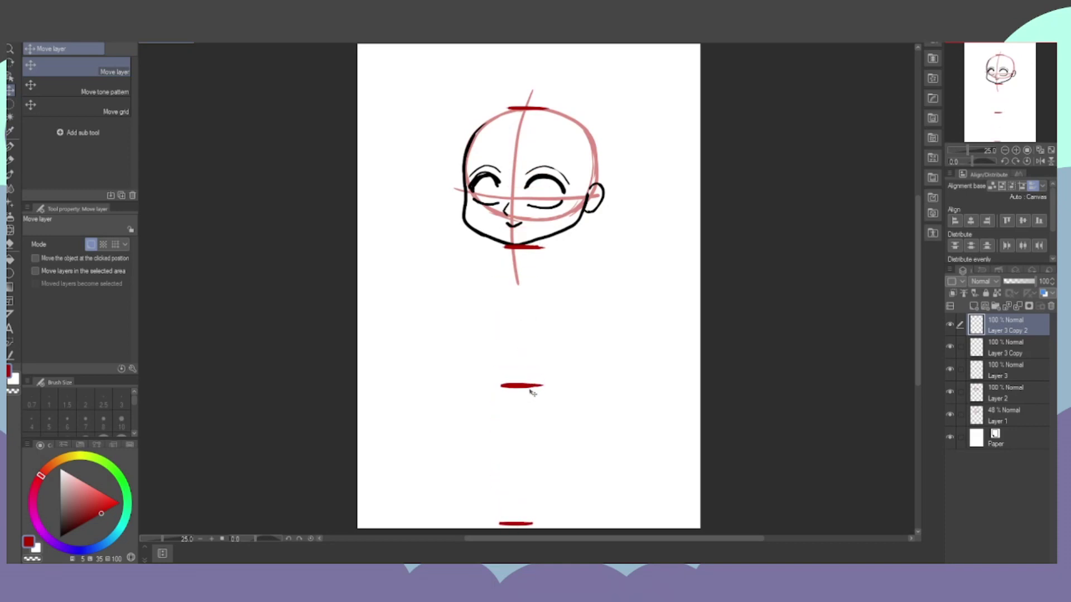
Number the three head-length sections 1, 2 and 3 in red on Layer 3 and lower its opacity to 47%.
shift+click(1009, 417)
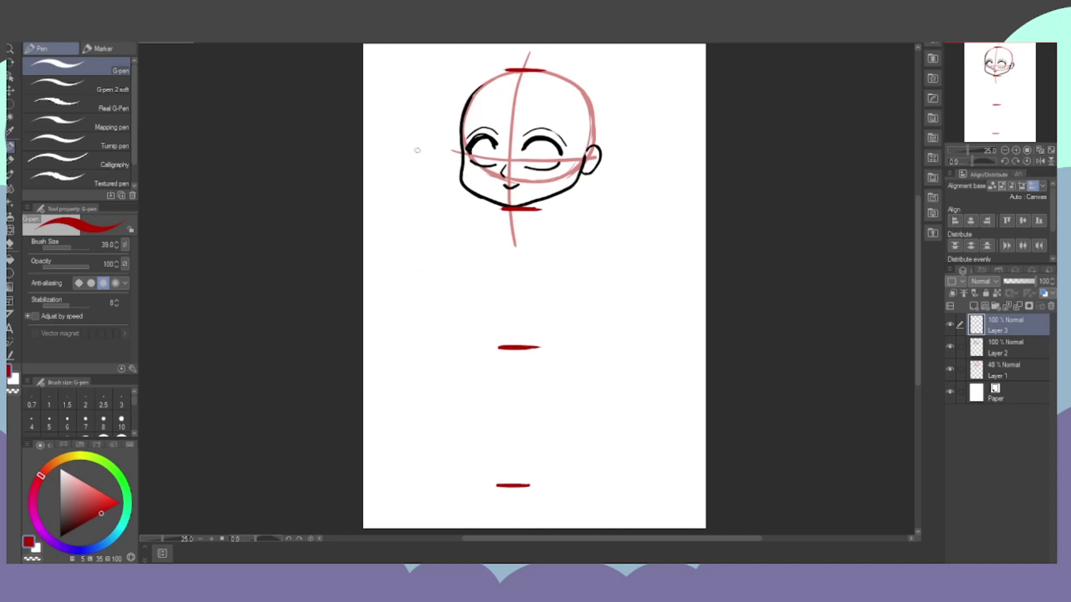
mouse_move(409, 158)
mouse_down()
mouse_move(416, 135)
mouse_move(422, 163)
mouse_up()
mouse_move(410, 269)
mouse_down()
mouse_move(410, 292)
mouse_move(428, 292)
mouse_up()
mouse_move(406, 399)
mouse_down()
mouse_move(418, 406)
mouse_move(405, 419)
mouse_up()
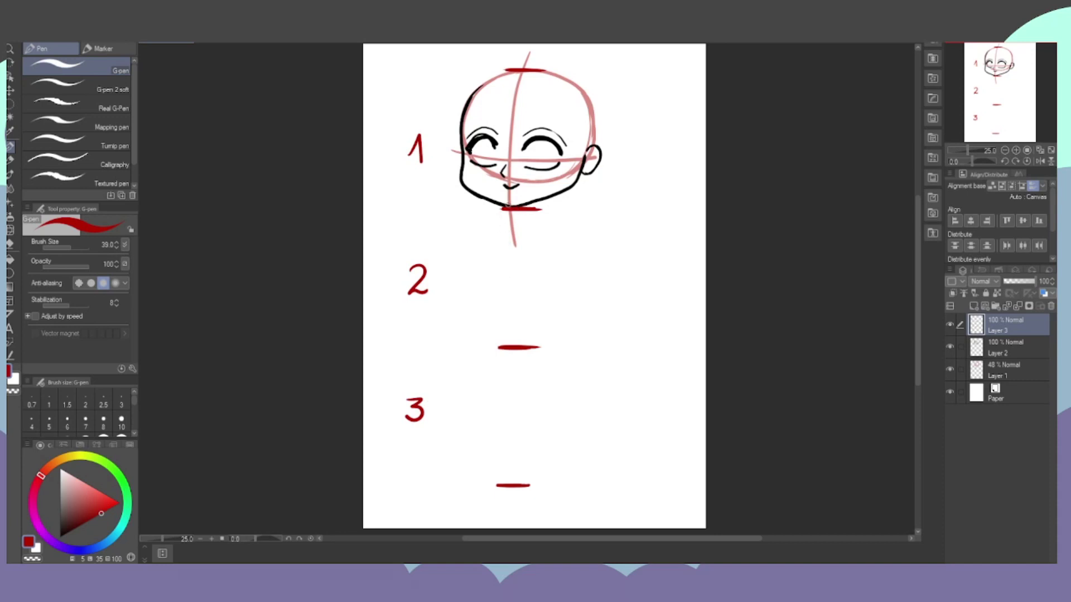
drag(1033, 282, 1020, 281)
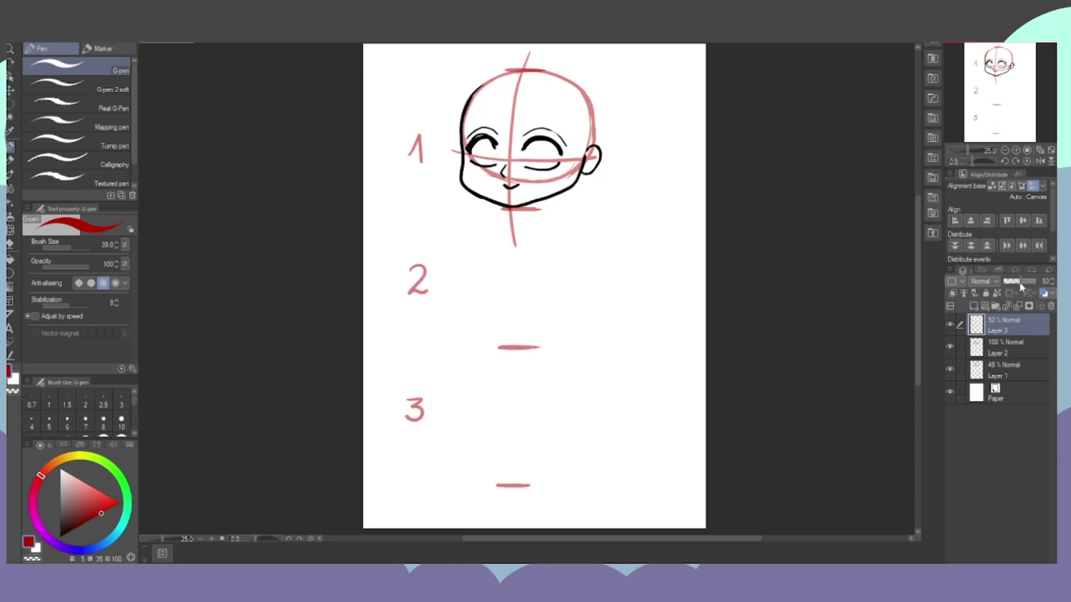
drag(1019, 280, 1018, 281)
On Layer 1, sketch the neck under the chin and label the three sections "head", "body" and "Legs + feet".
click(1004, 375)
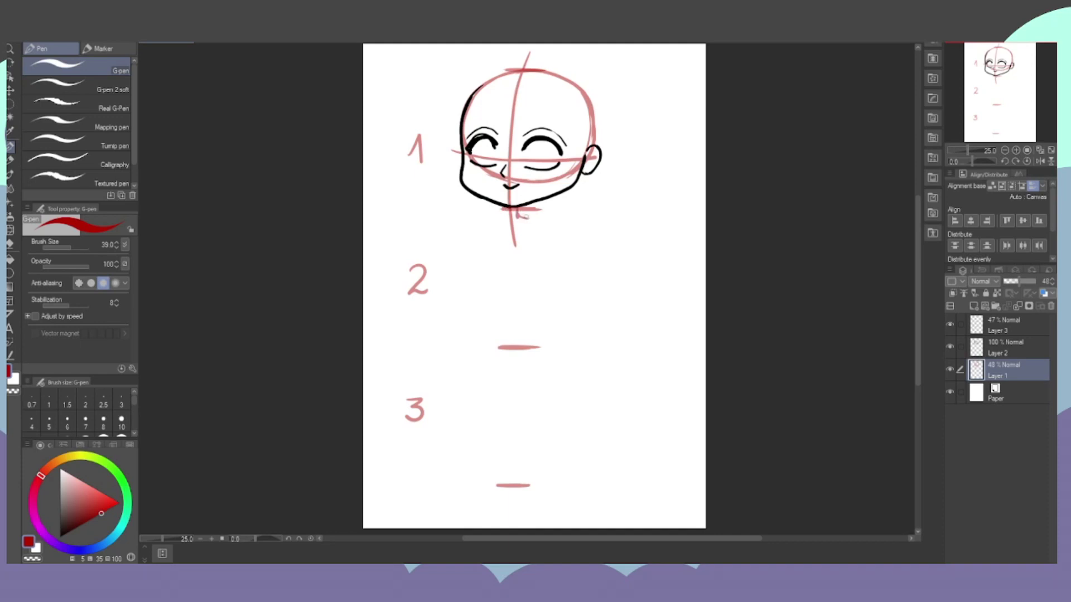
drag(547, 206, 546, 218)
drag(376, 174, 390, 204)
drag(391, 196, 405, 202)
drag(420, 194, 432, 204)
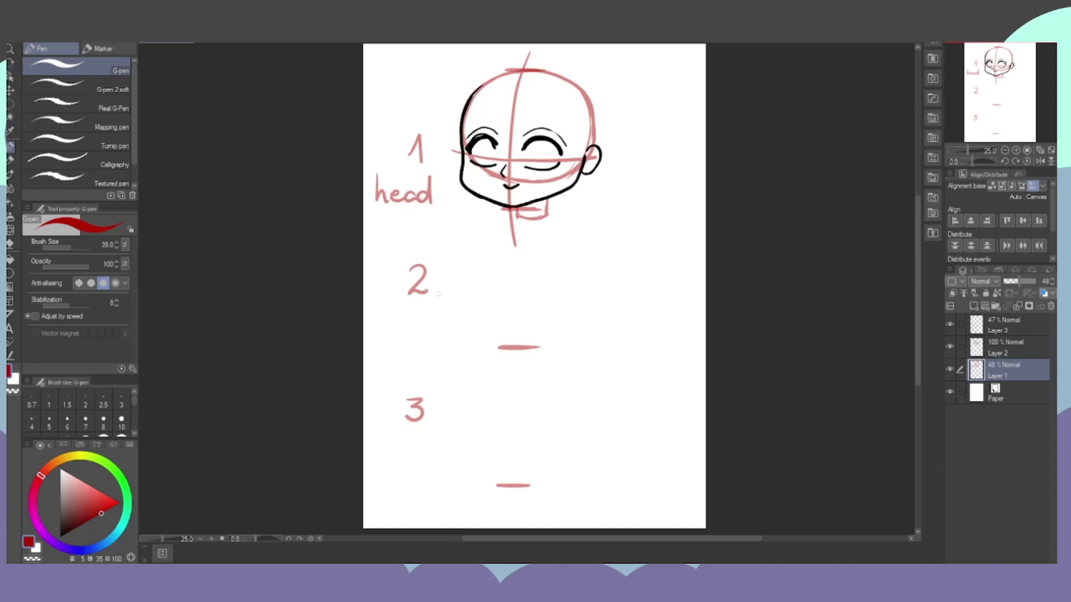
mouse_move(377, 311)
mouse_down()
mouse_move(375, 334)
mouse_move(393, 324)
mouse_move(411, 334)
mouse_up()
mouse_move(411, 310)
mouse_down()
mouse_move(410, 335)
mouse_move(419, 332)
mouse_move(411, 346)
mouse_up()
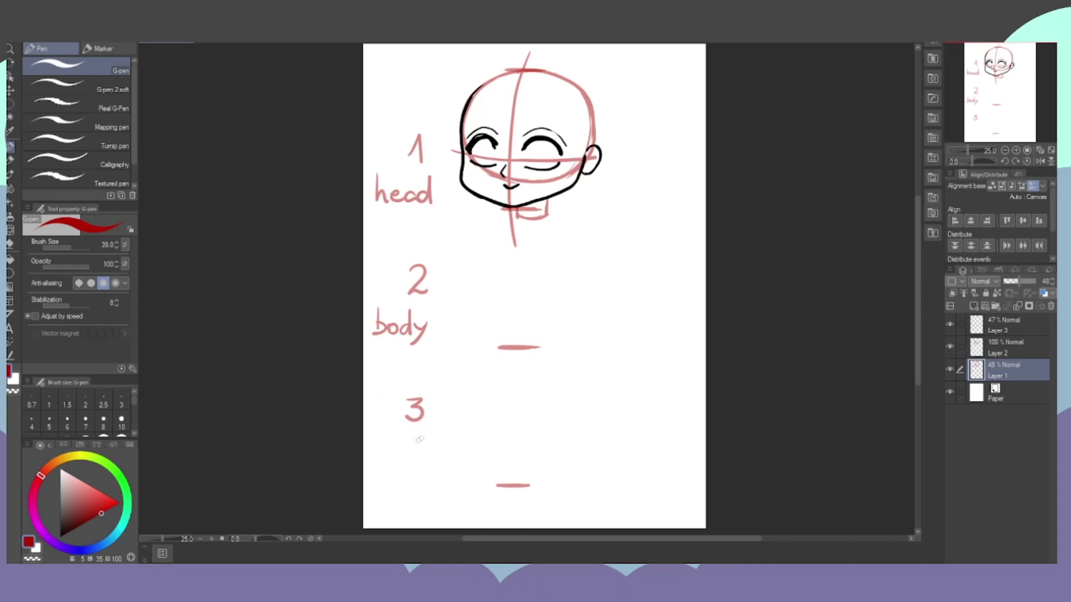
mouse_move(378, 439)
mouse_down()
mouse_move(381, 457)
mouse_move(413, 460)
mouse_move(383, 481)
mouse_move(388, 474)
mouse_move(388, 489)
mouse_up()
drag(386, 479, 432, 479)
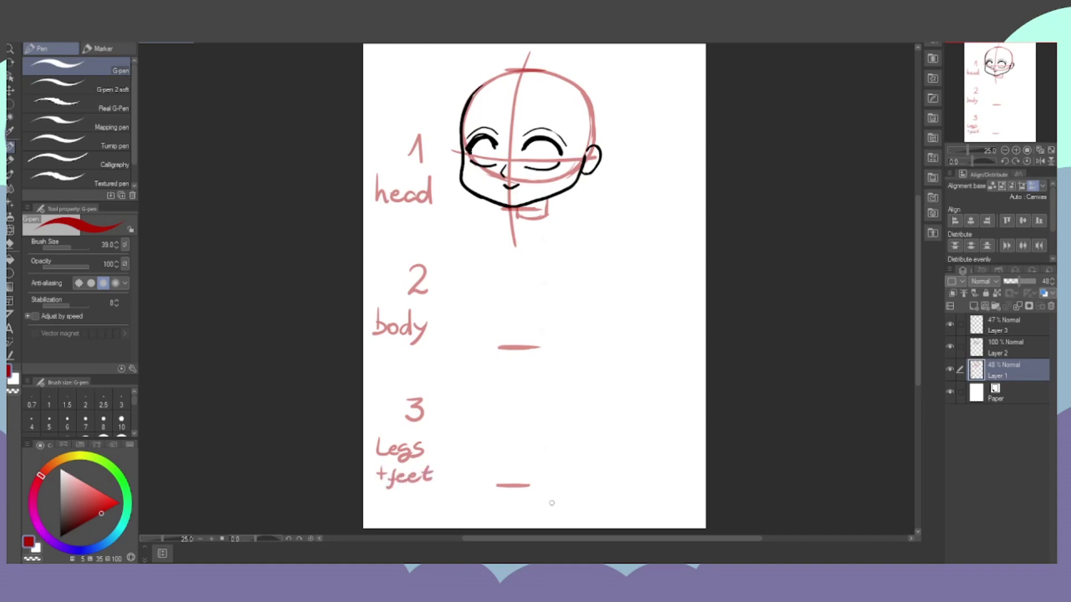
Sketch the torso in red as a rounded rectangle from the neck down to the second section's end mark.
mouse_move(512, 219)
mouse_down()
mouse_move(490, 226)
mouse_move(499, 221)
mouse_move(498, 317)
mouse_move(518, 344)
mouse_move(570, 329)
mouse_up()
mouse_move(570, 230)
mouse_down()
mouse_move(565, 328)
mouse_move(574, 249)
mouse_move(553, 217)
mouse_up()
drag(575, 279, 559, 334)
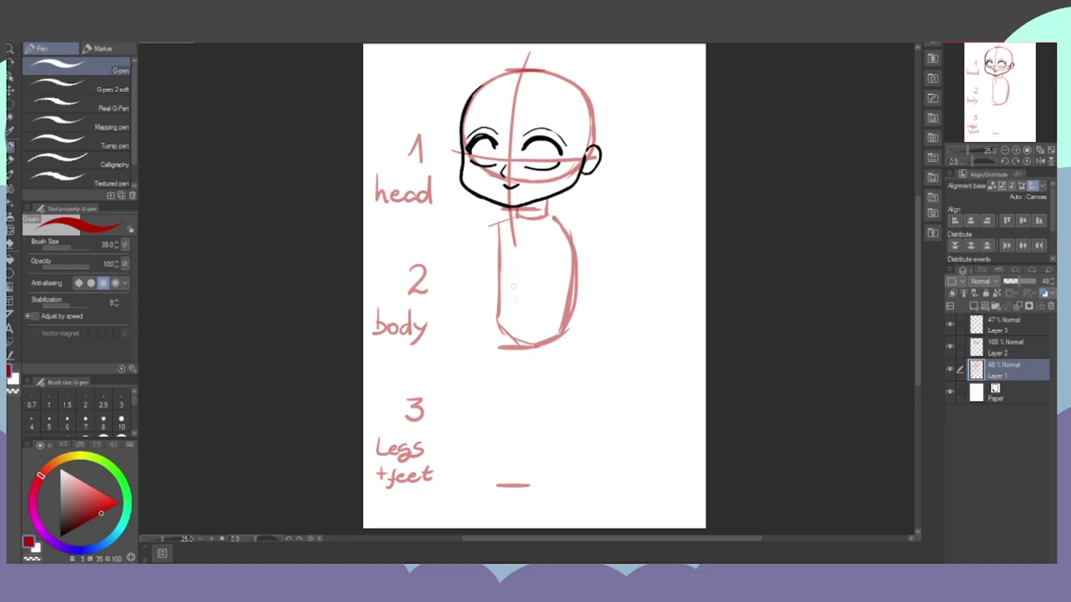
drag(519, 216, 496, 268)
mouse_move(499, 317)
mouse_down()
mouse_move(519, 349)
mouse_move(496, 262)
mouse_move(523, 212)
mouse_move(577, 240)
mouse_up()
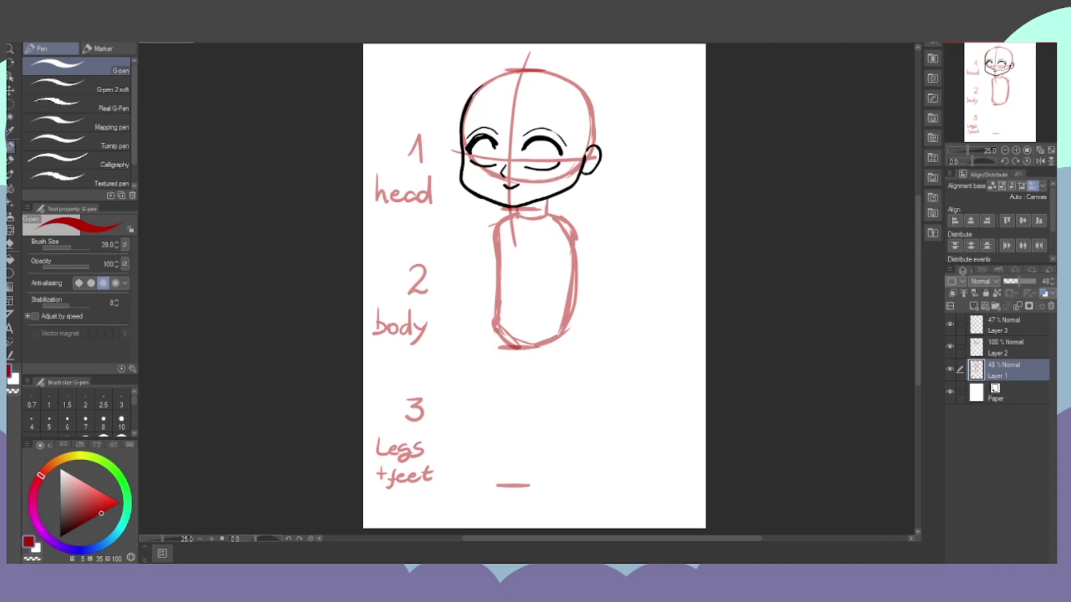
Sketch both legs and feet in red within the third section, with one leg bent behind the other.
mouse_move(498, 329)
mouse_down()
mouse_move(496, 414)
mouse_move(491, 401)
mouse_move(527, 381)
mouse_up()
mouse_move(530, 345)
mouse_down()
mouse_move(521, 428)
mouse_move(508, 429)
mouse_move(518, 490)
mouse_up()
drag(495, 429, 513, 481)
mouse_move(526, 419)
mouse_down()
mouse_move(524, 481)
mouse_move(543, 475)
mouse_move(519, 455)
mouse_up()
mouse_move(560, 323)
mouse_down()
mouse_move(545, 402)
mouse_move(566, 390)
mouse_move(483, 419)
mouse_move(497, 447)
mouse_up()
mouse_move(485, 409)
mouse_down()
mouse_move(478, 441)
mouse_move(563, 385)
mouse_move(562, 351)
mouse_up()
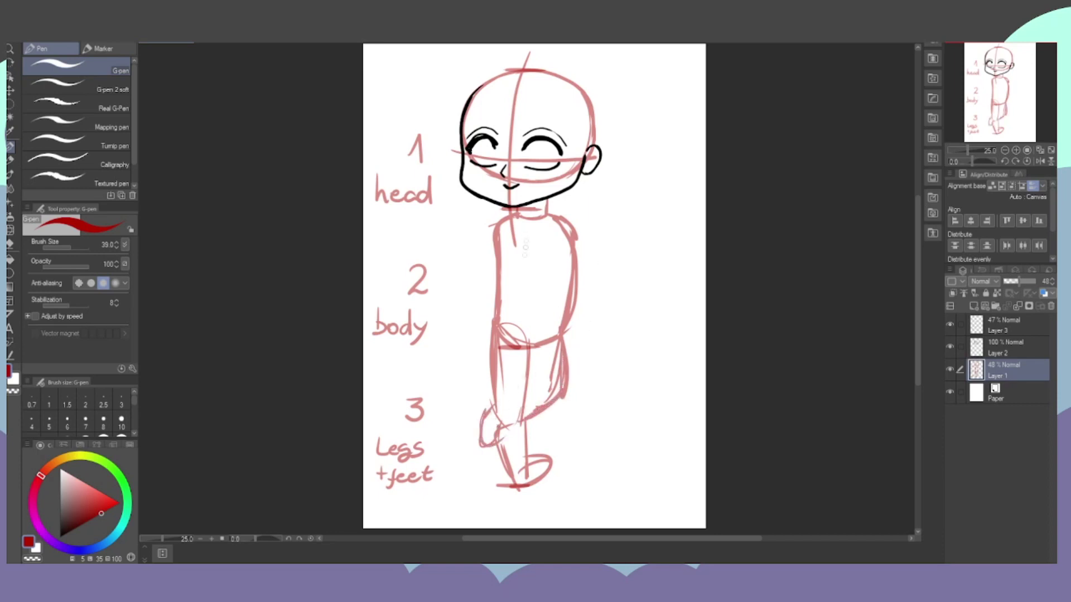
Sketch the shoulder joints, one arm bent to the hip and one hanging outward, with circles for the hands.
mouse_move(495, 234)
mouse_down()
mouse_move(512, 253)
mouse_move(512, 225)
mouse_up()
mouse_move(512, 226)
mouse_down()
mouse_move(512, 251)
mouse_move(485, 251)
mouse_up()
drag(485, 251, 513, 246)
drag(563, 219, 581, 243)
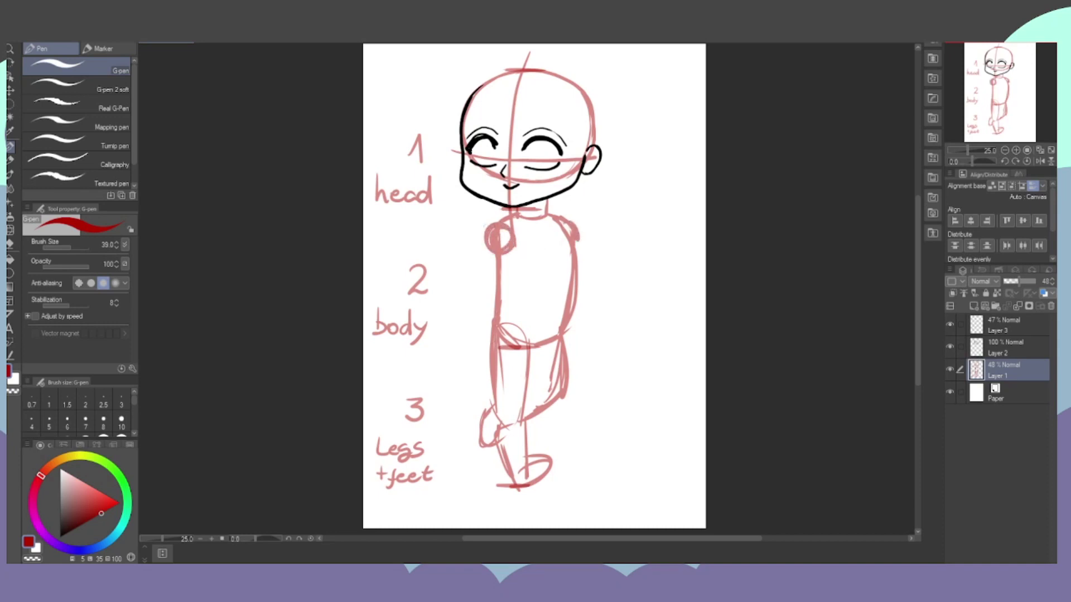
drag(485, 231, 460, 286)
mouse_move(512, 249)
mouse_down()
mouse_move(489, 282)
mouse_move(496, 288)
mouse_up()
mouse_move(500, 289)
mouse_down()
mouse_move(512, 296)
mouse_move(459, 298)
mouse_move(521, 311)
mouse_move(509, 292)
mouse_up()
mouse_move(579, 230)
mouse_down()
mouse_move(616, 322)
mouse_move(600, 320)
mouse_move(621, 330)
mouse_up()
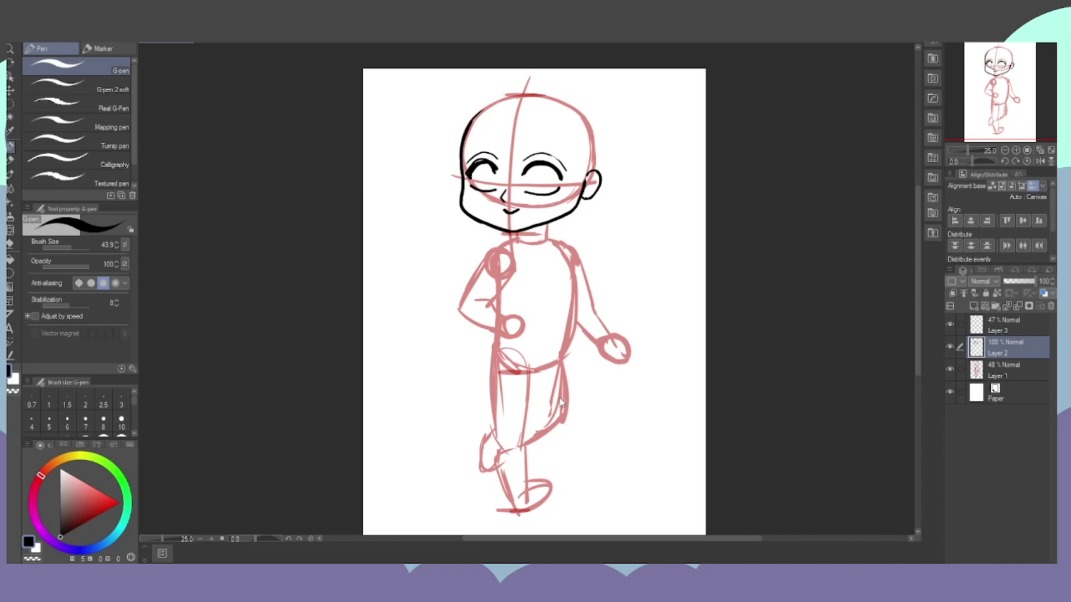
Draw the fringe strands sweeping over one eye and the hair beside that cheek in black on Layer 2.
scroll(528, 90, up, 3)
scroll(488, 209, down, 1)
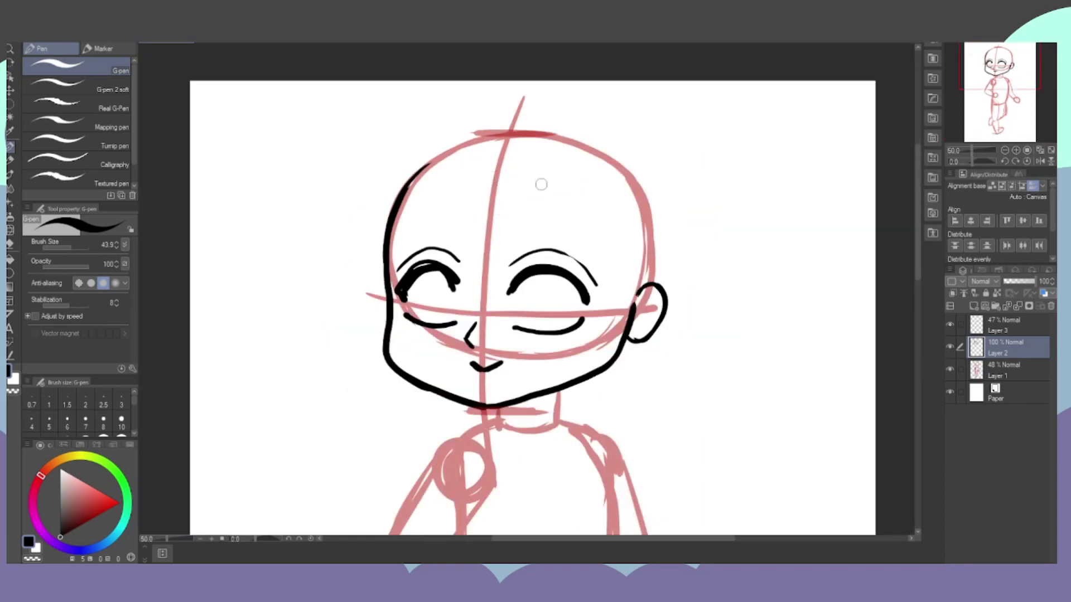
mouse_move(545, 163)
mouse_down()
mouse_move(479, 261)
mouse_move(522, 179)
mouse_move(472, 276)
mouse_up()
drag(514, 176, 469, 248)
drag(499, 195, 422, 261)
drag(468, 182, 418, 262)
drag(435, 204, 415, 301)
drag(459, 193, 397, 257)
drag(423, 221, 399, 295)
drag(394, 220, 421, 329)
drag(394, 305, 357, 185)
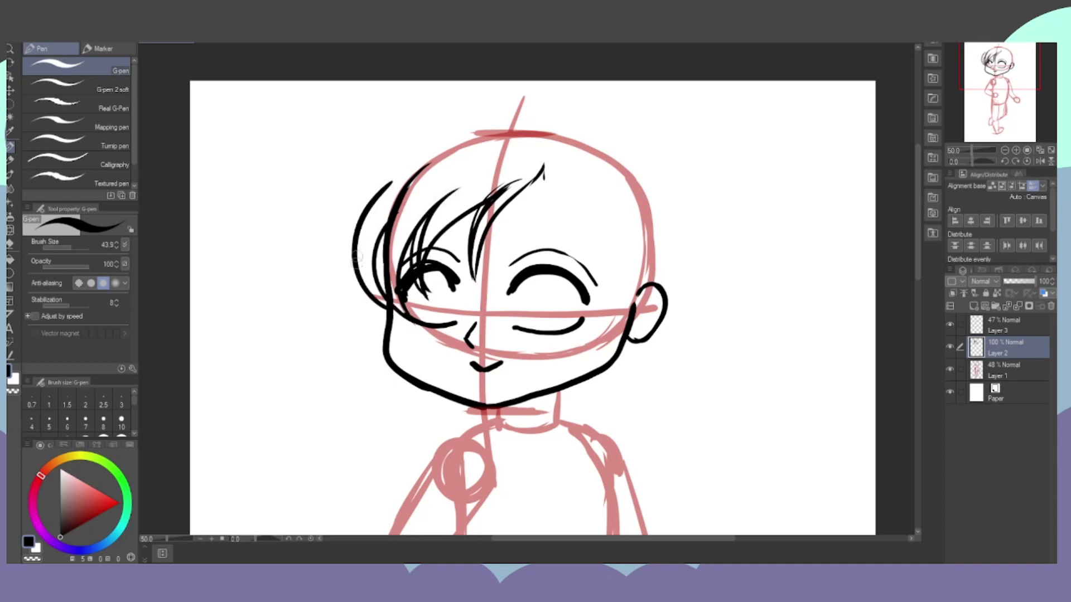
Draw the outer hair contour over the top of the head and the strands falling on the ear's side.
drag(341, 253, 417, 153)
mouse_move(352, 225)
mouse_down()
mouse_move(449, 146)
mouse_move(380, 148)
mouse_move(440, 130)
mouse_move(509, 129)
mouse_move(569, 165)
mouse_up()
drag(569, 165, 581, 245)
drag(581, 200, 605, 293)
mouse_move(610, 246)
mouse_down()
mouse_move(587, 326)
mouse_move(620, 262)
mouse_move(603, 337)
mouse_move(645, 262)
mouse_move(643, 301)
mouse_up()
mouse_move(411, 138)
mouse_down()
mouse_move(507, 106)
mouse_move(559, 111)
mouse_move(603, 132)
mouse_move(645, 179)
mouse_move(661, 267)
mouse_up()
drag(570, 402, 648, 335)
drag(657, 201, 661, 274)
Draw the raised hair shape on top of the head and a curved ponytail hanging beside the face.
scroll(661, 274, down, 2)
mouse_move(636, 149)
mouse_down()
mouse_move(609, 94)
mouse_move(577, 96)
mouse_move(556, 116)
mouse_up()
mouse_move(467, 184)
mouse_down()
mouse_move(483, 254)
mouse_move(496, 249)
mouse_move(505, 265)
mouse_move(531, 243)
mouse_up()
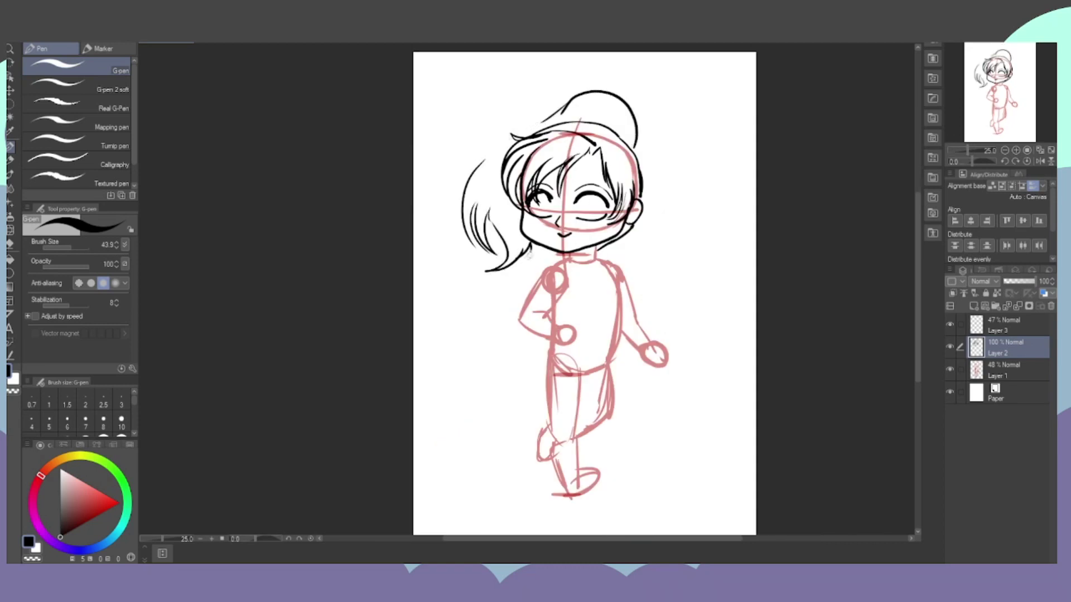
drag(453, 180, 501, 152)
Ink both sides of the torso in black, shaping the chest, waist and hips over the red sketch.
scroll(587, 285, up, 2)
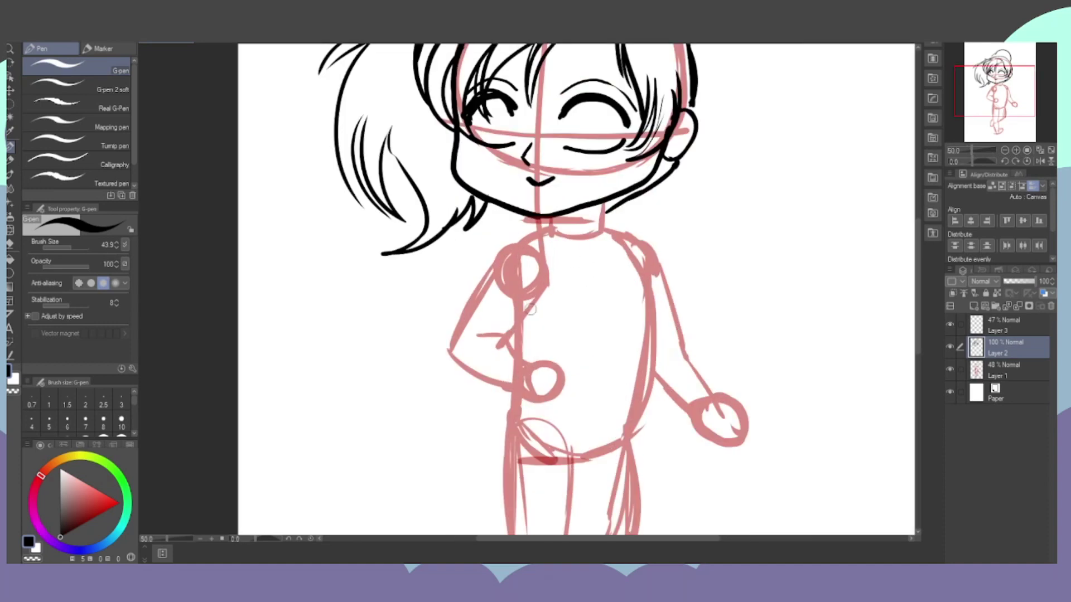
drag(529, 328, 504, 438)
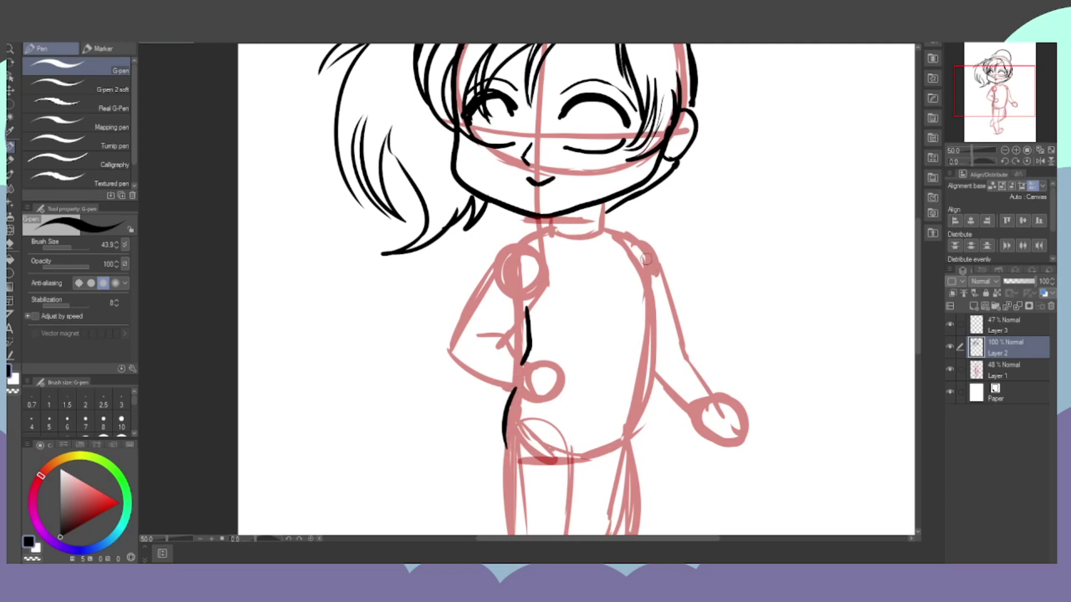
mouse_move(637, 254)
mouse_down()
mouse_move(659, 321)
mouse_move(644, 322)
mouse_move(632, 351)
mouse_move(632, 446)
mouse_up()
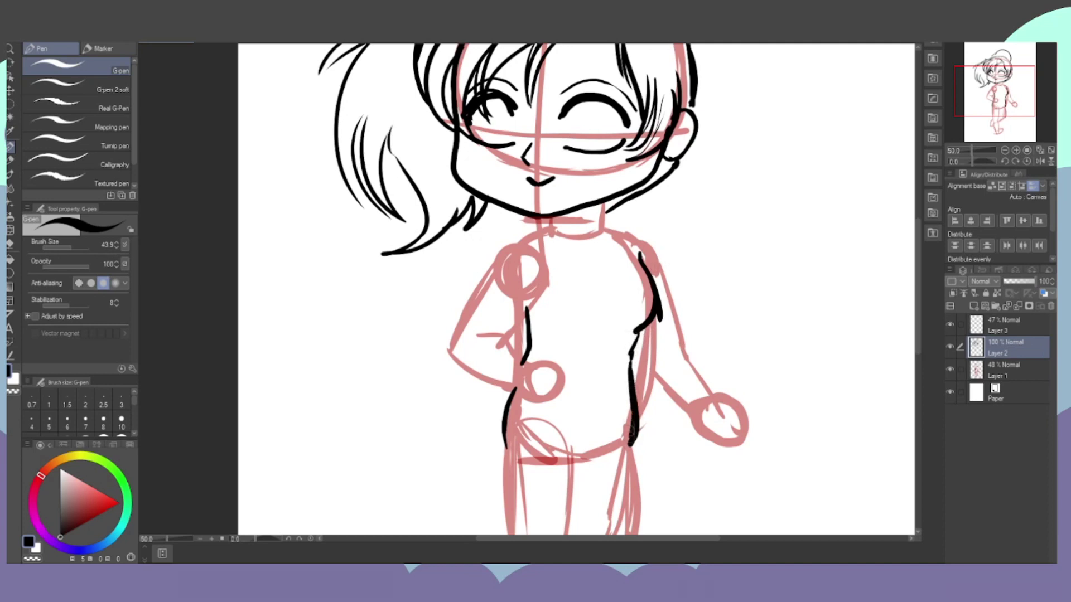
drag(531, 305, 530, 346)
drag(514, 386, 504, 441)
Ink the bent arm resting on the hip and join its shoulder to the neck.
mouse_move(496, 269)
mouse_down()
mouse_move(525, 245)
mouse_move(446, 350)
mouse_move(494, 339)
mouse_move(526, 366)
mouse_up()
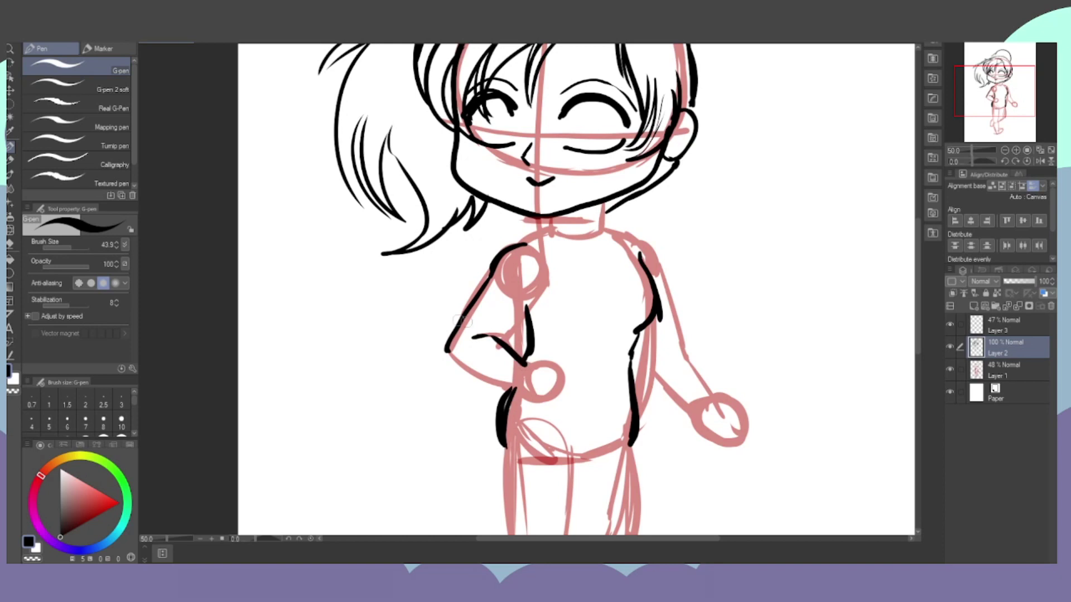
drag(446, 347, 516, 388)
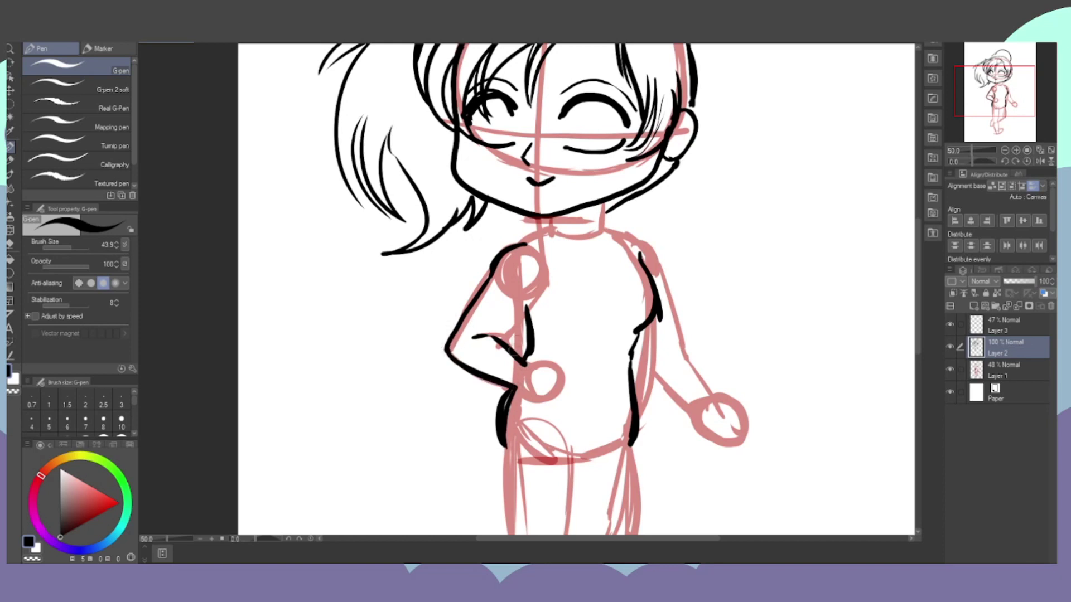
drag(499, 339, 532, 298)
drag(525, 243, 552, 231)
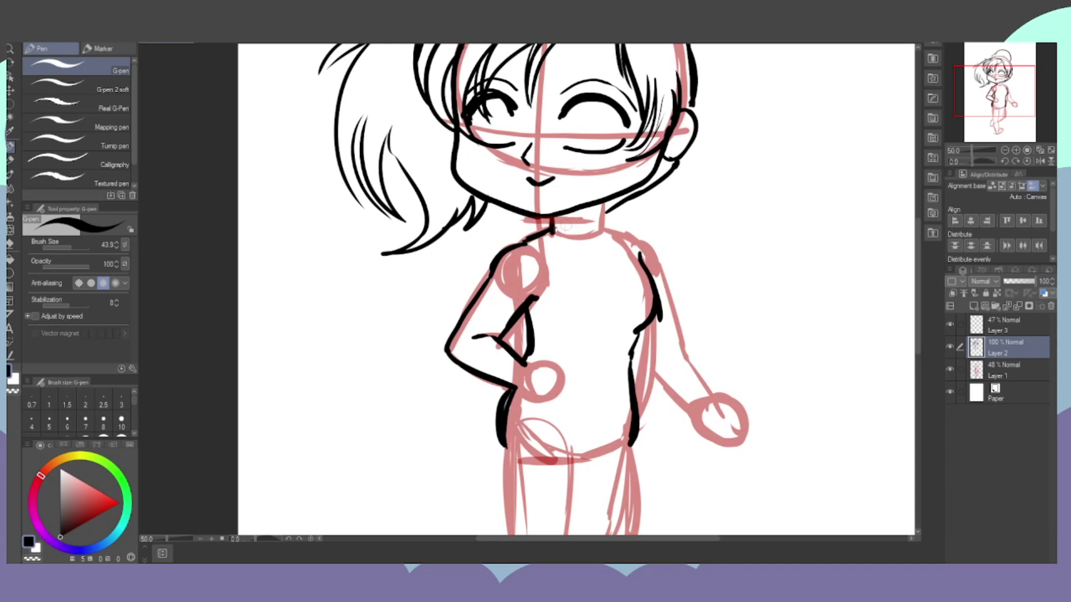
Ink the neck side, shoulders, angular neckline and sleeve edge of the top, plus the outstretched arm down to the wrist.
mouse_move(602, 204)
mouse_down()
mouse_move(604, 233)
mouse_move(557, 261)
mouse_move(609, 273)
mouse_move(654, 238)
mouse_move(635, 236)
mouse_move(648, 272)
mouse_up()
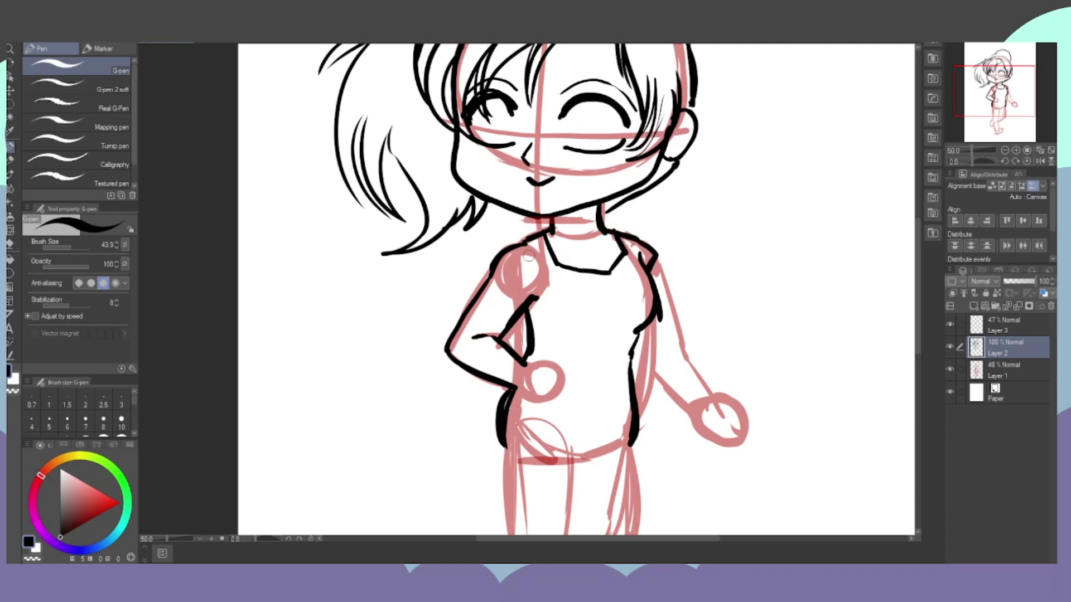
mouse_move(506, 257)
mouse_down()
mouse_move(533, 293)
mouse_move(526, 311)
mouse_up()
mouse_move(655, 254)
mouse_down()
mouse_move(680, 355)
mouse_move(720, 400)
mouse_up()
drag(637, 329, 651, 319)
mouse_move(639, 338)
mouse_down()
mouse_move(648, 371)
mouse_move(684, 410)
mouse_move(753, 408)
mouse_up()
mouse_move(684, 404)
mouse_down()
mouse_move(738, 438)
mouse_move(757, 442)
mouse_move(756, 418)
mouse_move(772, 409)
mouse_move(804, 423)
mouse_move(757, 421)
mouse_move(803, 435)
mouse_move(793, 428)
mouse_up()
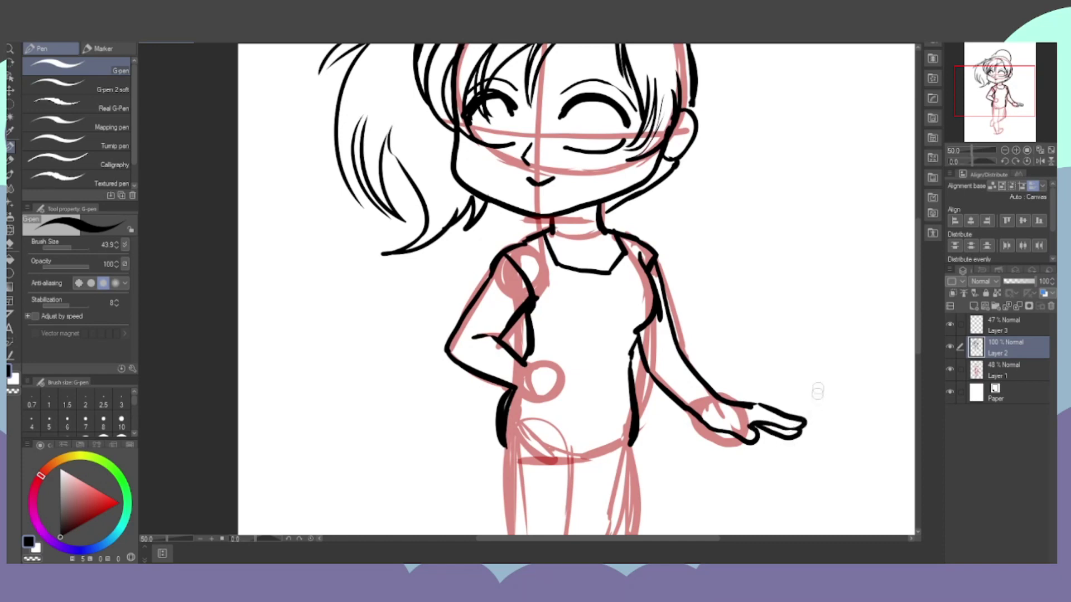
alt+click(613, 361)
alt+click(613, 361)
alt+click(613, 360)
ctrl+click(612, 421)
ctrl+click(608, 419)
key(e)
mouse_move(718, 290)
mouse_down()
mouse_move(734, 317)
mouse_move(688, 306)
mouse_up()
Ink the outstretched arm's wrist and a small open hand with extended fingers over the red circle guide.
scroll(726, 290, up, 2)
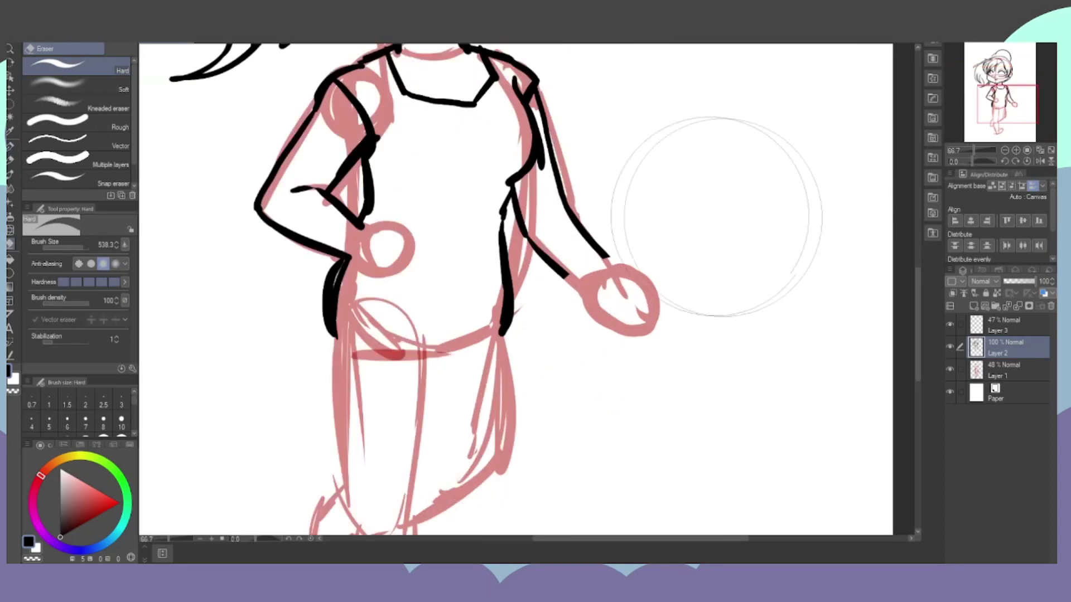
key(p)
mouse_move(603, 255)
mouse_down()
mouse_move(666, 265)
mouse_move(697, 284)
mouse_move(648, 284)
mouse_move(636, 296)
mouse_move(658, 304)
mouse_move(648, 311)
mouse_move(611, 307)
mouse_up()
mouse_move(563, 274)
mouse_down()
mouse_move(599, 304)
mouse_move(646, 311)
mouse_up()
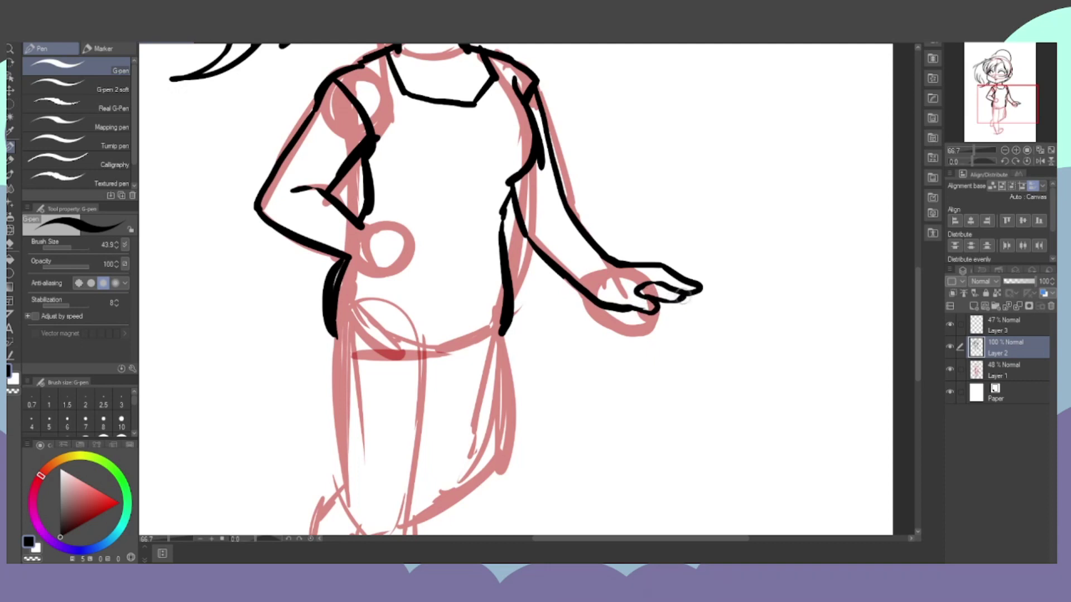
Ink a flared pleated skirt around the hips, with its waistline, side edges, pleat lines and curved hem.
scroll(530, 292, down, 2)
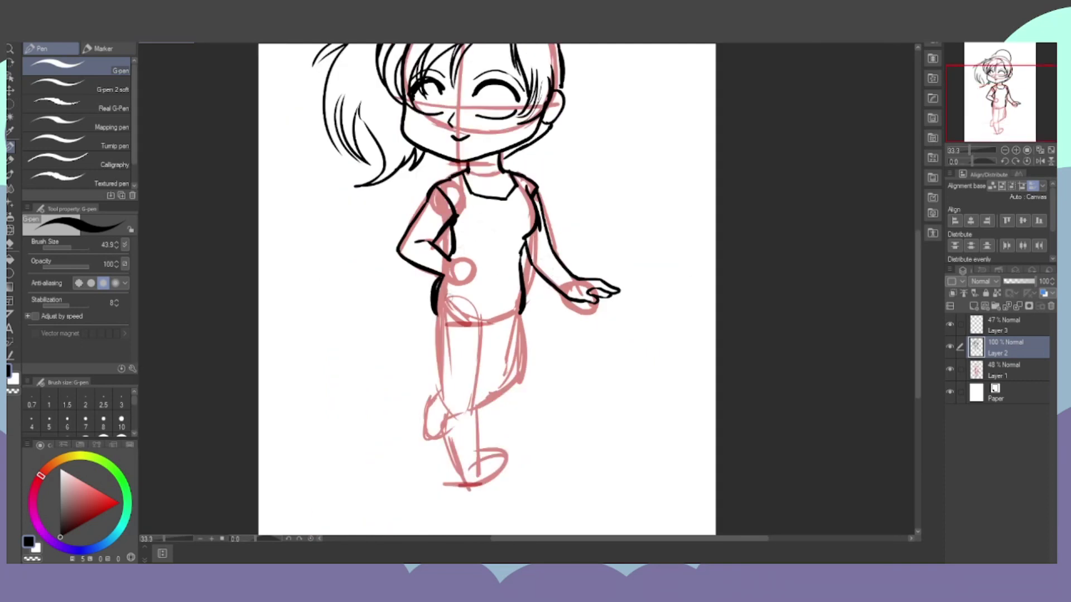
mouse_move(438, 271)
mouse_down()
mouse_move(391, 291)
mouse_move(413, 321)
mouse_up()
drag(459, 280, 406, 328)
drag(403, 326, 471, 341)
mouse_move(483, 286)
mouse_down()
mouse_move(467, 344)
mouse_move(527, 342)
mouse_up()
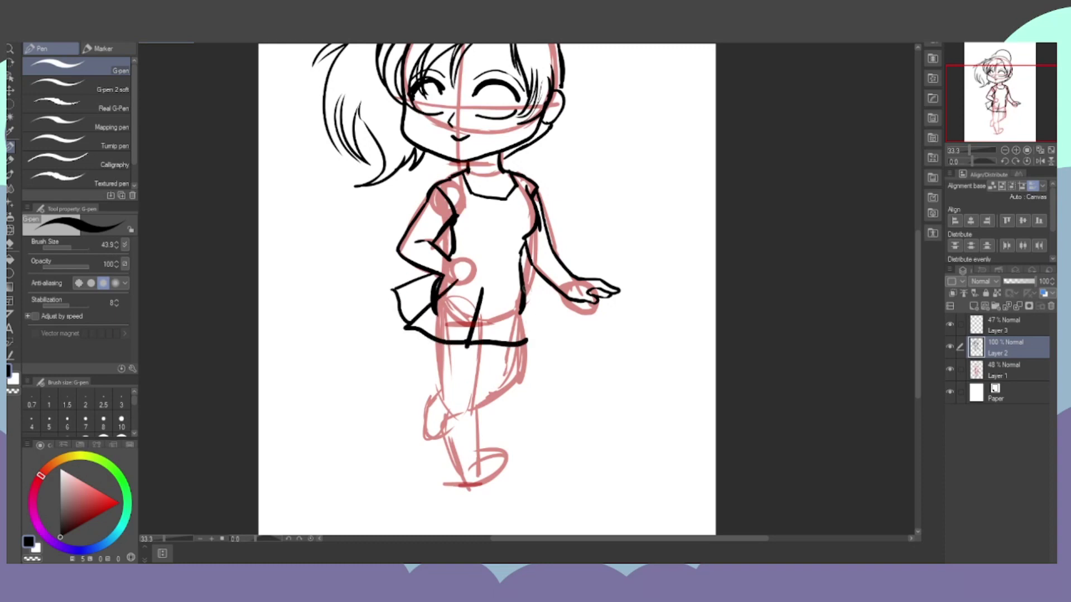
drag(514, 287, 533, 338)
mouse_move(520, 269)
mouse_down()
mouse_move(551, 322)
mouse_move(534, 335)
mouse_up()
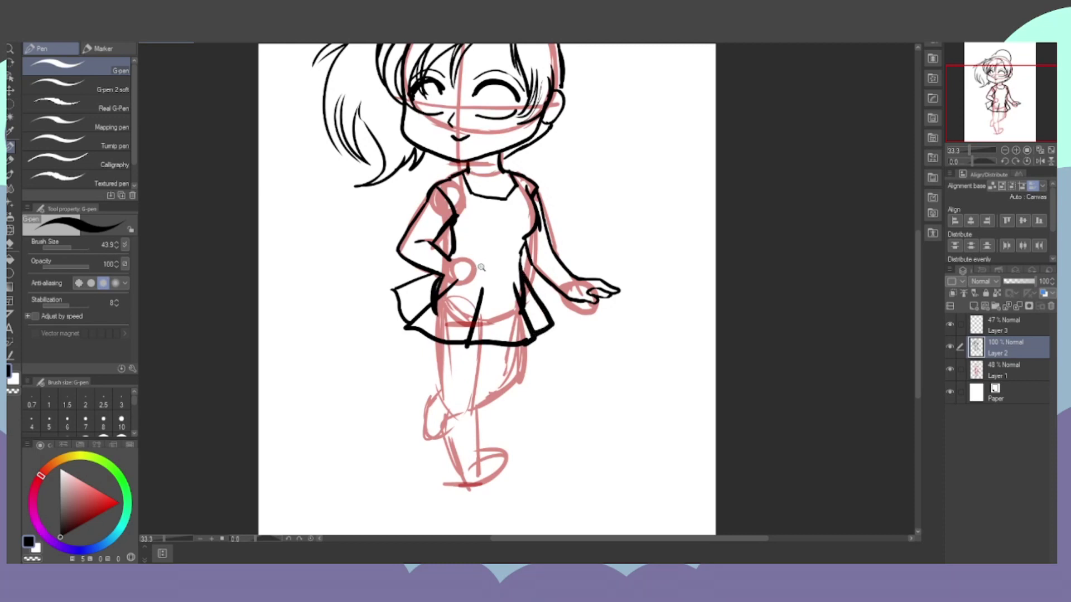
scroll(481, 267, up, 1)
drag(467, 292, 542, 289)
Erase the torso lines that overlap the skirt at both hips, using the hard eraser at brush size 49.5.
key(e)
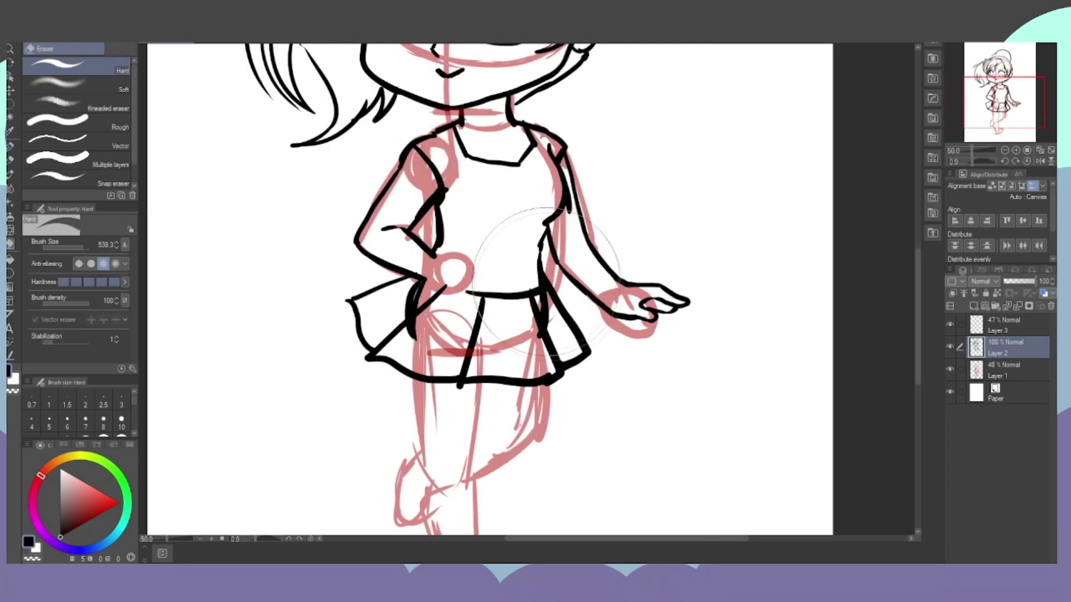
click(71, 249)
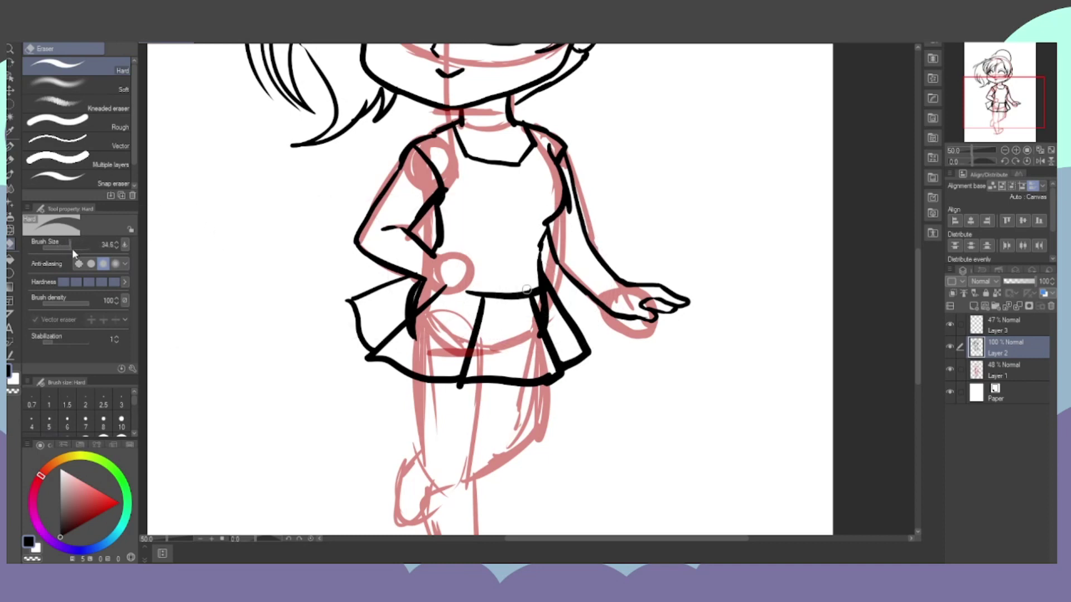
drag(537, 326, 544, 358)
mouse_move(539, 298)
mouse_down()
mouse_move(554, 328)
mouse_move(536, 303)
mouse_move(562, 351)
mouse_move(544, 296)
mouse_move(554, 318)
mouse_up()
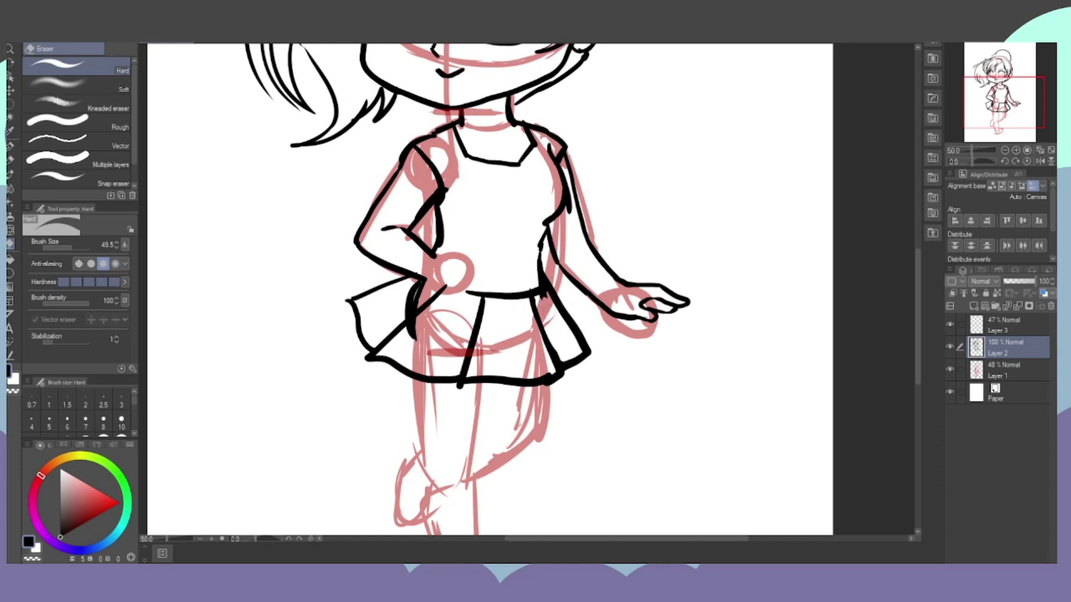
mouse_move(420, 286)
mouse_down()
mouse_move(397, 295)
mouse_move(392, 314)
mouse_move(407, 304)
mouse_move(401, 346)
mouse_up()
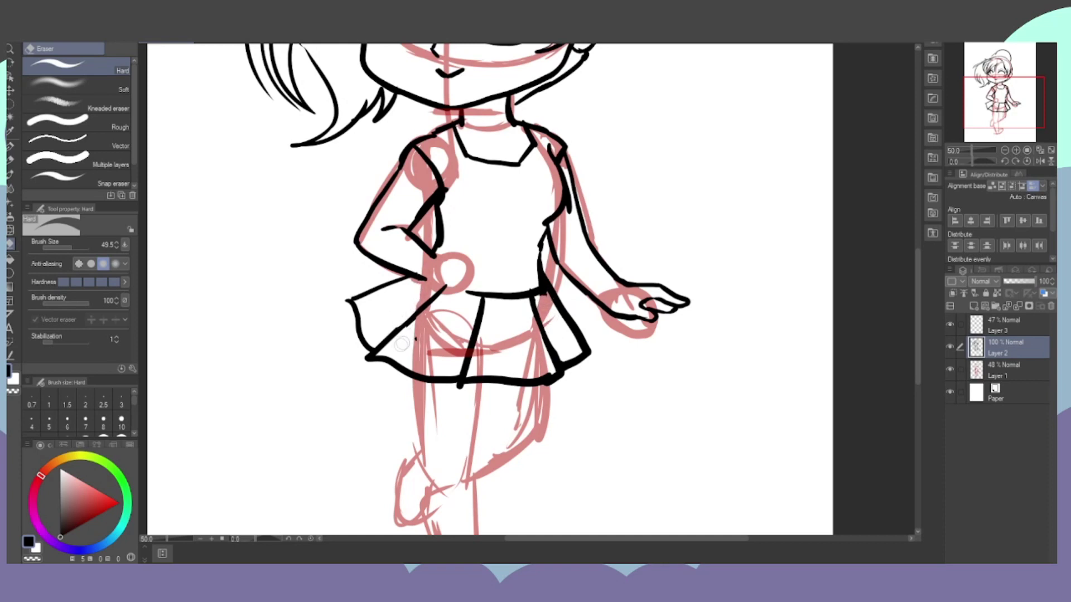
Ink a closed fist with finger lines at the waist, at the end of the bent arm.
scroll(470, 324, down, 1)
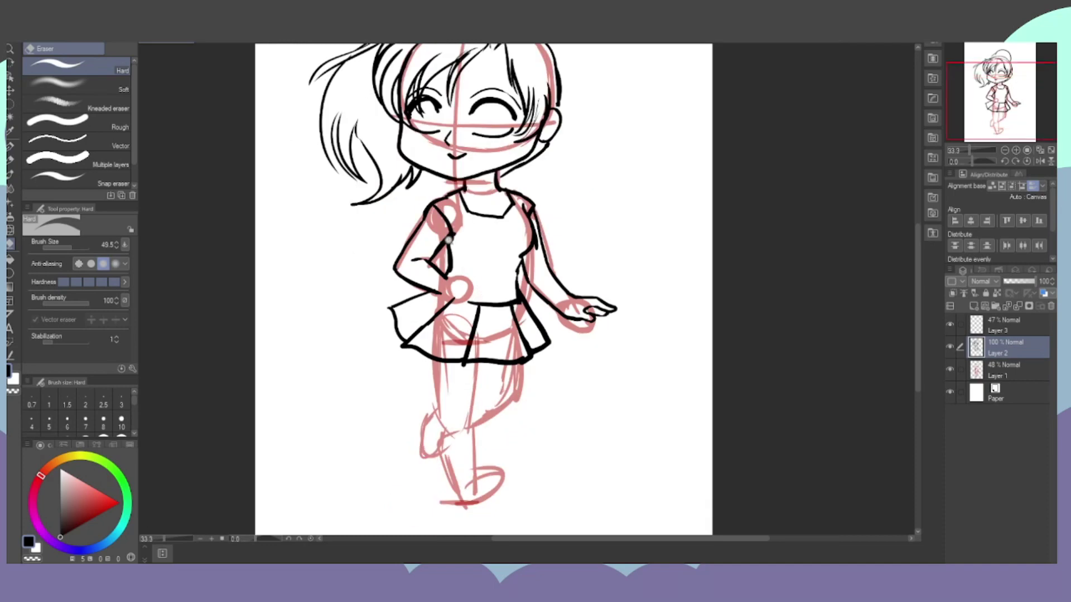
scroll(451, 243, up, 1)
key(p)
mouse_move(444, 293)
mouse_down()
mouse_move(485, 299)
mouse_move(489, 318)
mouse_move(457, 339)
mouse_move(492, 319)
mouse_up()
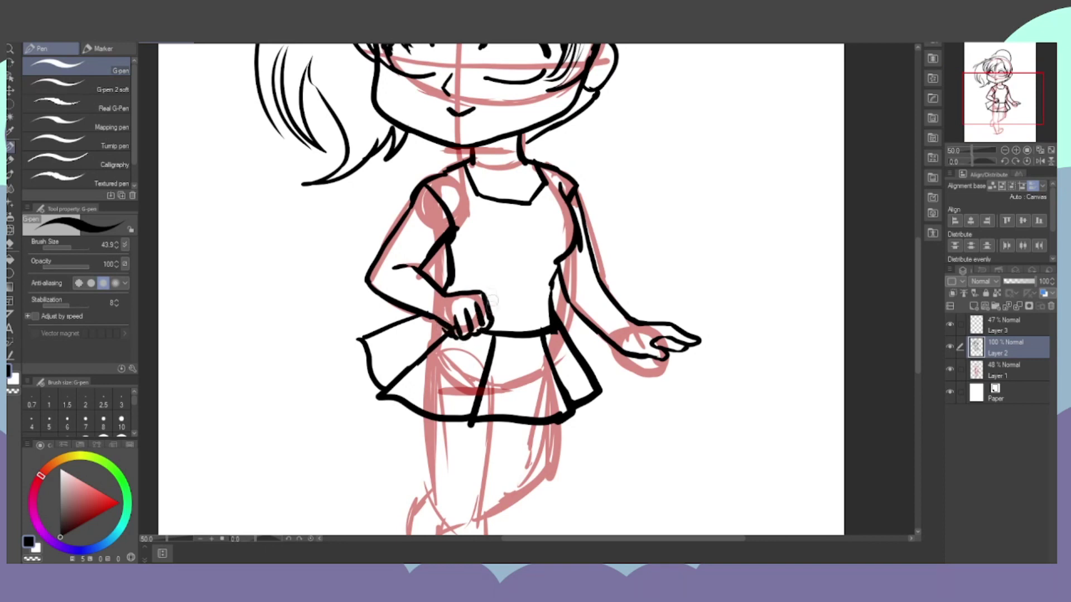
Ink the front leg with a sock line and a shoe with a blackened sole, and the bent back leg with its raised shoe.
scroll(491, 301, down, 2)
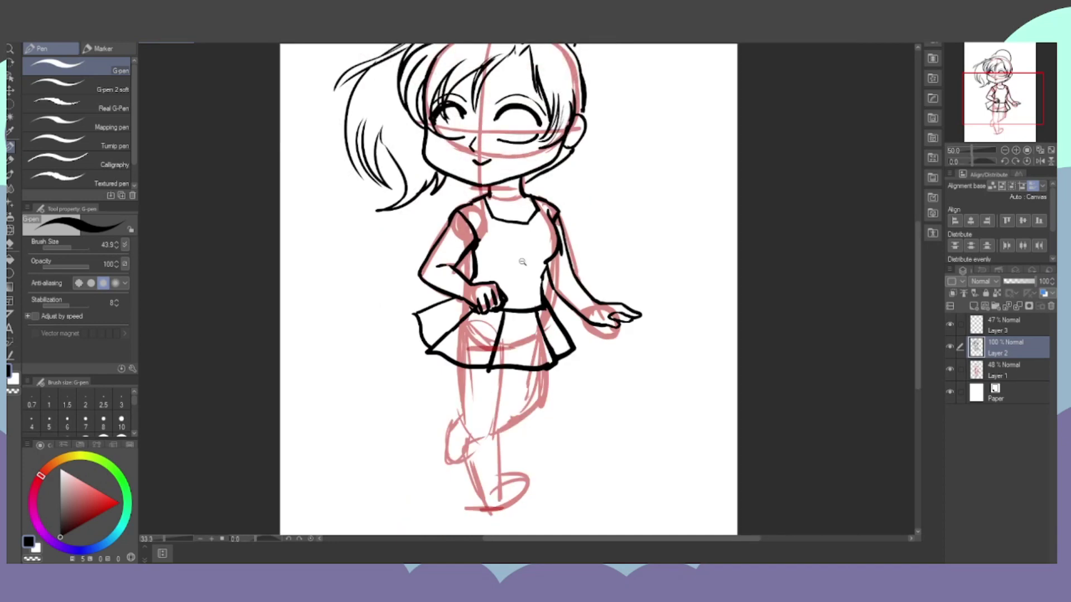
scroll(498, 359, up, 1)
drag(474, 336, 493, 396)
mouse_move(523, 335)
mouse_down()
mouse_move(519, 385)
mouse_move(491, 427)
mouse_move(509, 472)
mouse_up()
mouse_move(515, 396)
mouse_down()
mouse_move(526, 451)
mouse_move(556, 442)
mouse_move(529, 478)
mouse_up()
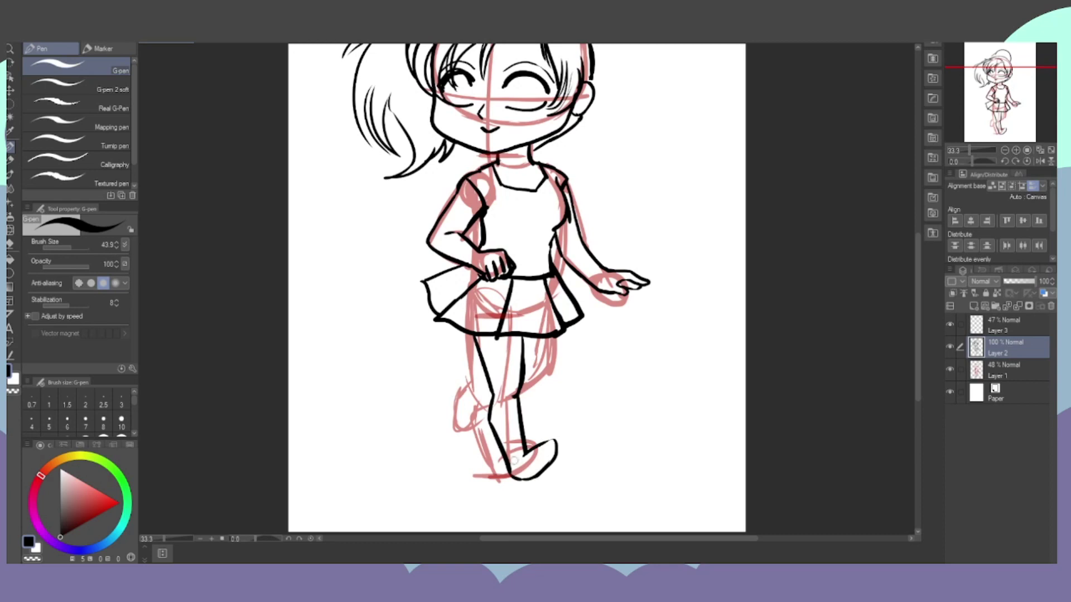
mouse_move(540, 462)
mouse_down()
mouse_move(516, 477)
mouse_move(528, 478)
mouse_up()
drag(496, 429, 517, 418)
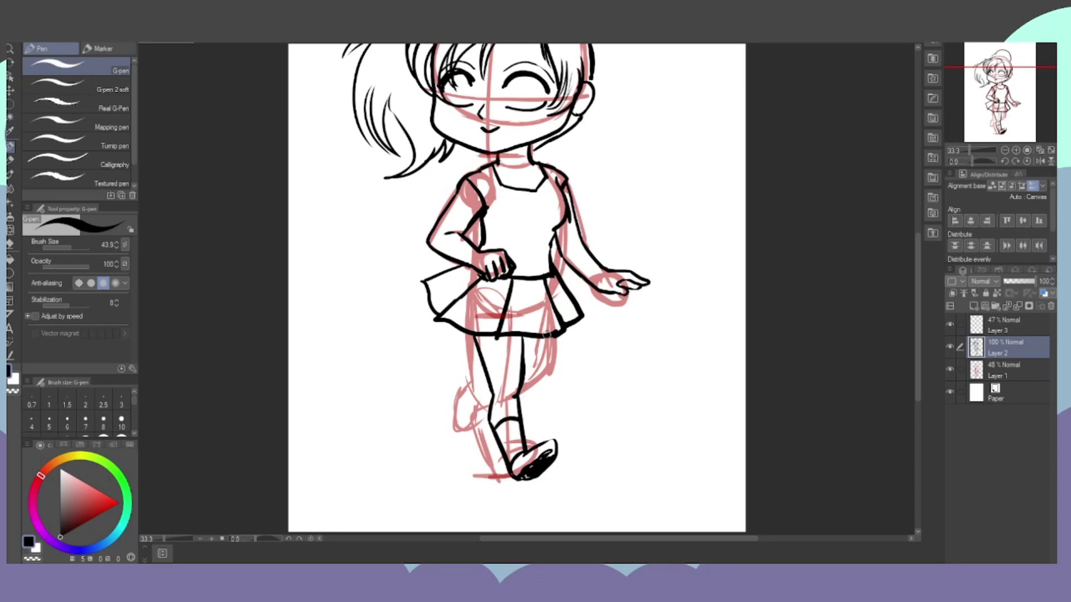
drag(549, 344, 529, 385)
mouse_move(470, 395)
mouse_down()
mouse_move(477, 408)
mouse_move(460, 422)
mouse_move(473, 434)
mouse_move(453, 413)
mouse_move(473, 385)
mouse_move(471, 433)
mouse_up()
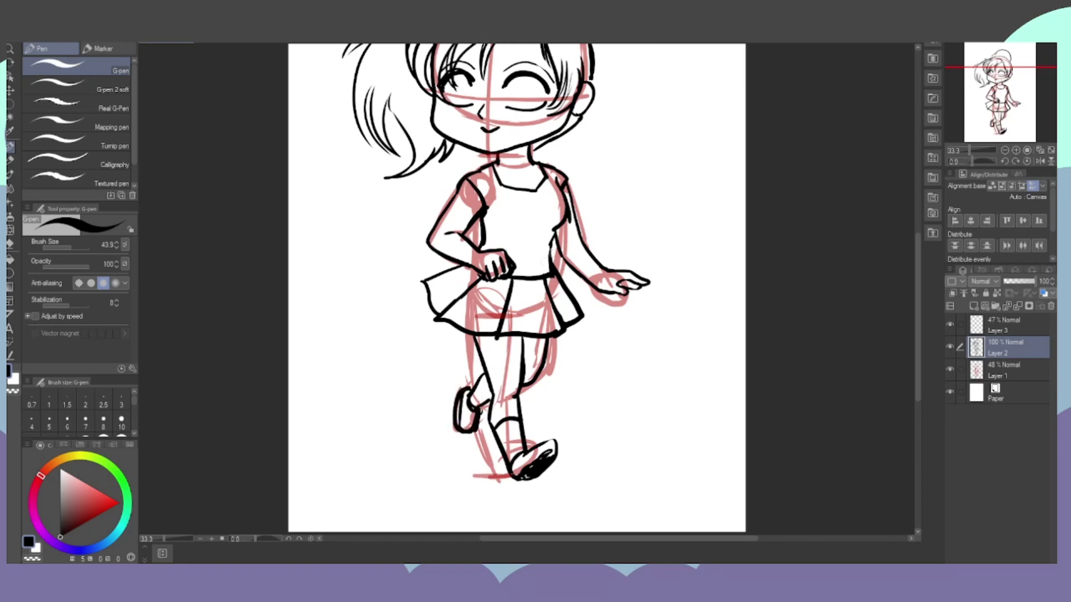
Redraw the closed eyes as open ones with dark irises, pupils and heart-shaped highlights, detailing them at brush size 30.7.
scroll(532, 323, down, 1)
drag(532, 323, 546, 386)
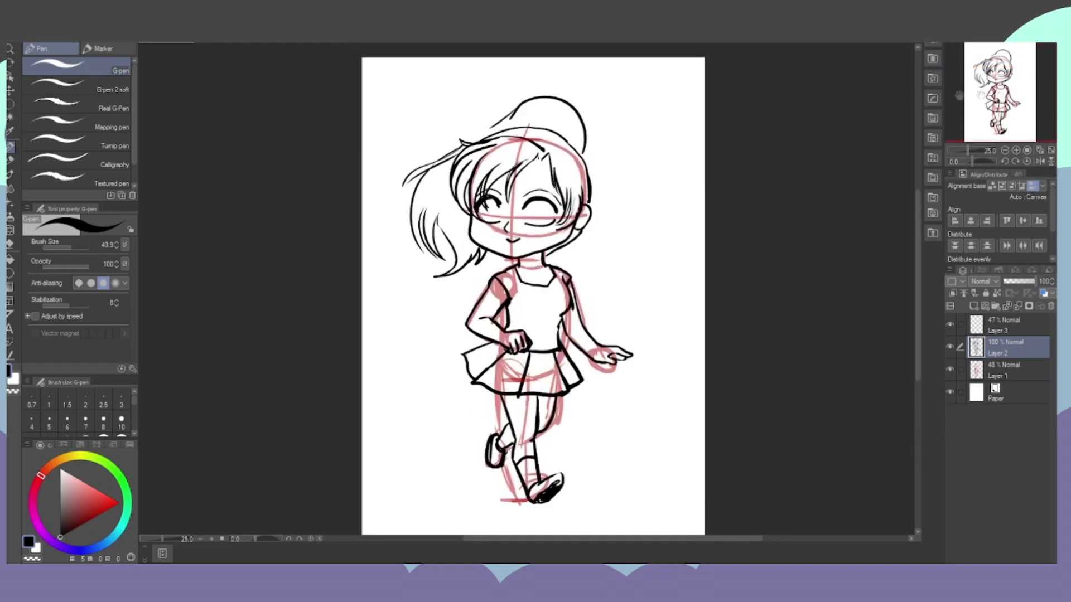
scroll(544, 198, up, 3)
mouse_move(477, 212)
mouse_down()
mouse_move(473, 260)
mouse_move(483, 270)
mouse_move(475, 259)
mouse_move(525, 247)
mouse_up()
mouse_move(532, 209)
mouse_down()
mouse_move(520, 265)
mouse_move(508, 271)
mouse_move(505, 223)
mouse_move(525, 245)
mouse_move(509, 215)
mouse_up()
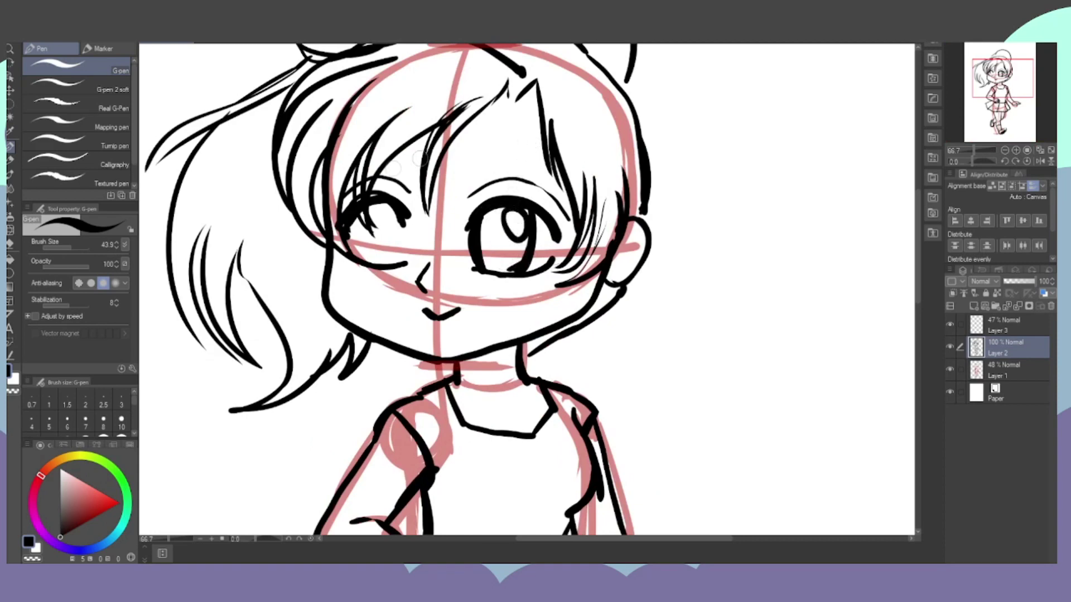
key(ctrl+z)
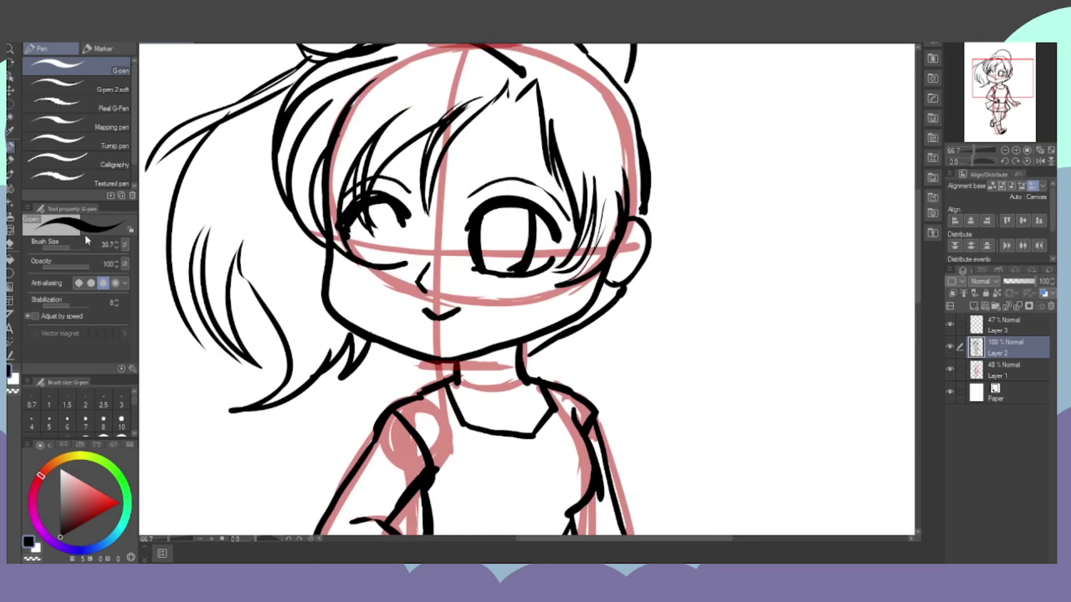
click(509, 225)
mouse_move(516, 227)
mouse_down()
mouse_move(517, 255)
mouse_move(486, 237)
mouse_move(494, 226)
mouse_move(491, 251)
mouse_move(504, 253)
mouse_move(474, 207)
mouse_move(457, 235)
mouse_move(524, 212)
mouse_move(538, 223)
mouse_move(536, 260)
mouse_move(471, 238)
mouse_move(477, 264)
mouse_move(502, 279)
mouse_move(519, 274)
mouse_up()
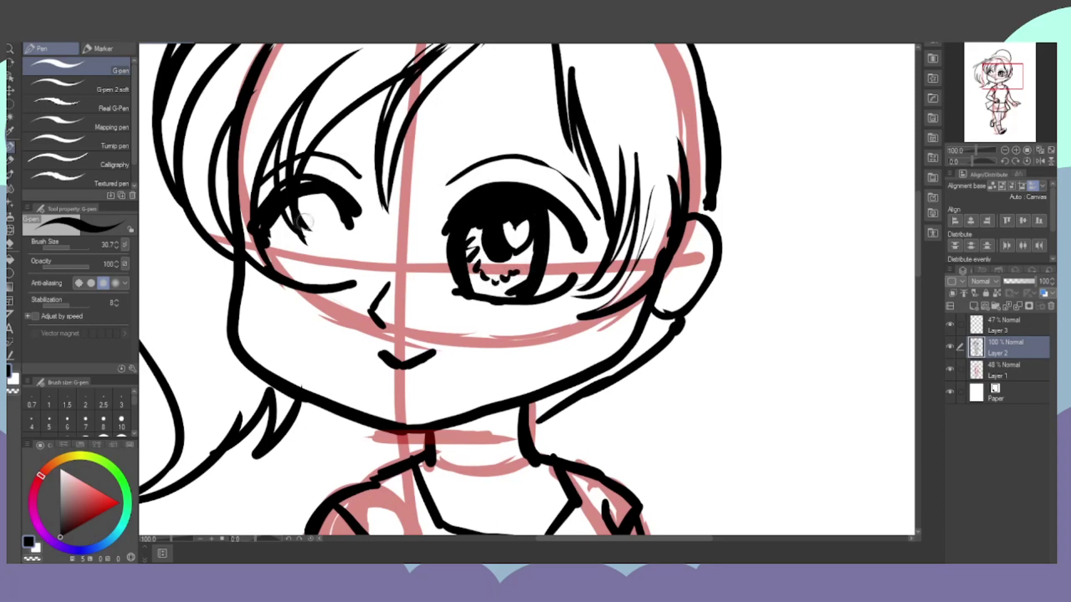
mouse_move(305, 222)
mouse_down()
mouse_move(276, 279)
mouse_move(301, 289)
mouse_move(334, 195)
mouse_move(310, 248)
mouse_move(323, 223)
mouse_move(301, 245)
mouse_move(289, 212)
mouse_move(320, 193)
mouse_move(328, 216)
mouse_move(278, 248)
mouse_move(301, 270)
mouse_move(327, 250)
mouse_up()
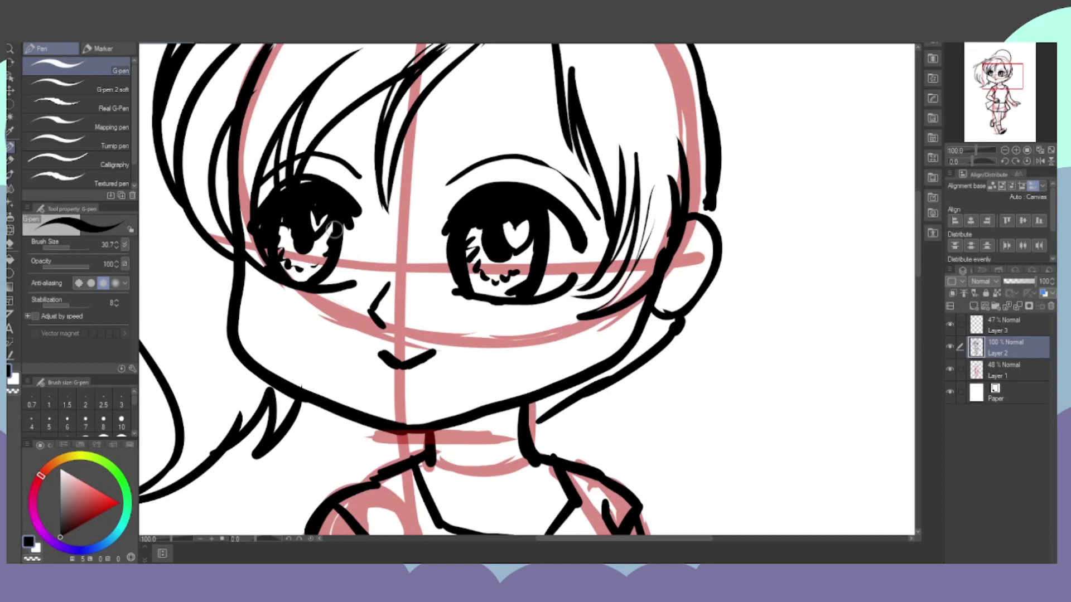
Hide Layer 1 and Layer 3 to leave only the black line art showing.
scroll(397, 191, down, 1)
scroll(394, 191, down, 3)
drag(1016, 92, 1002, 93)
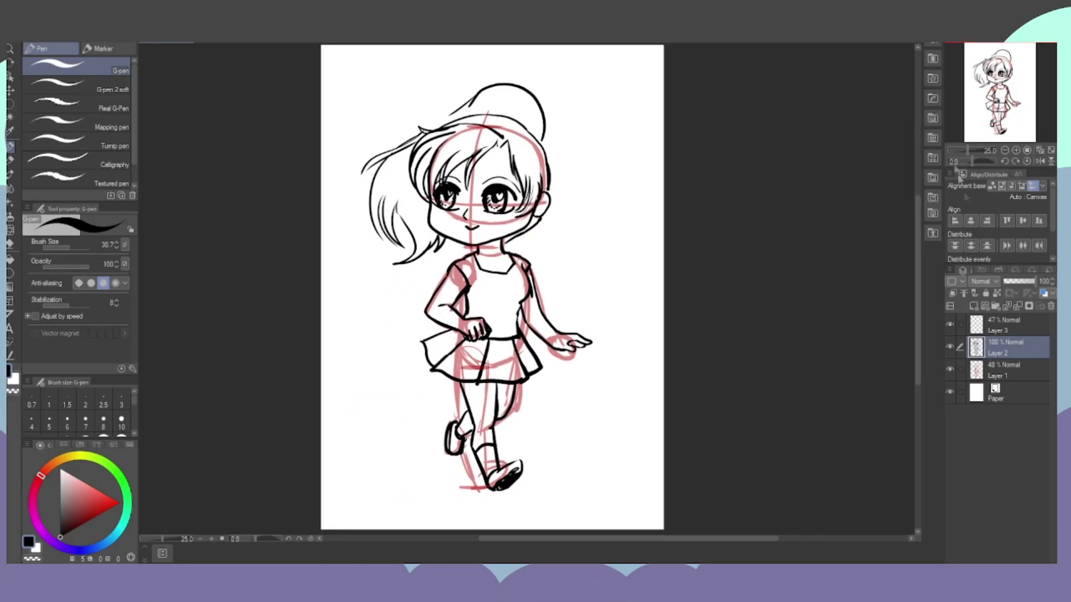
click(950, 370)
click(951, 325)
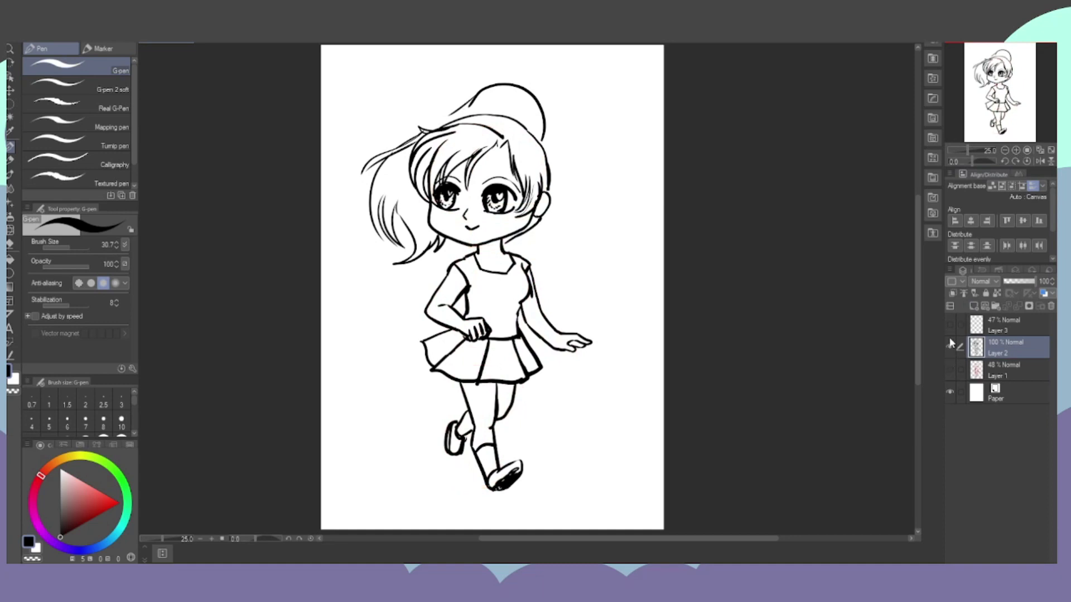
drag(994, 106, 992, 108)
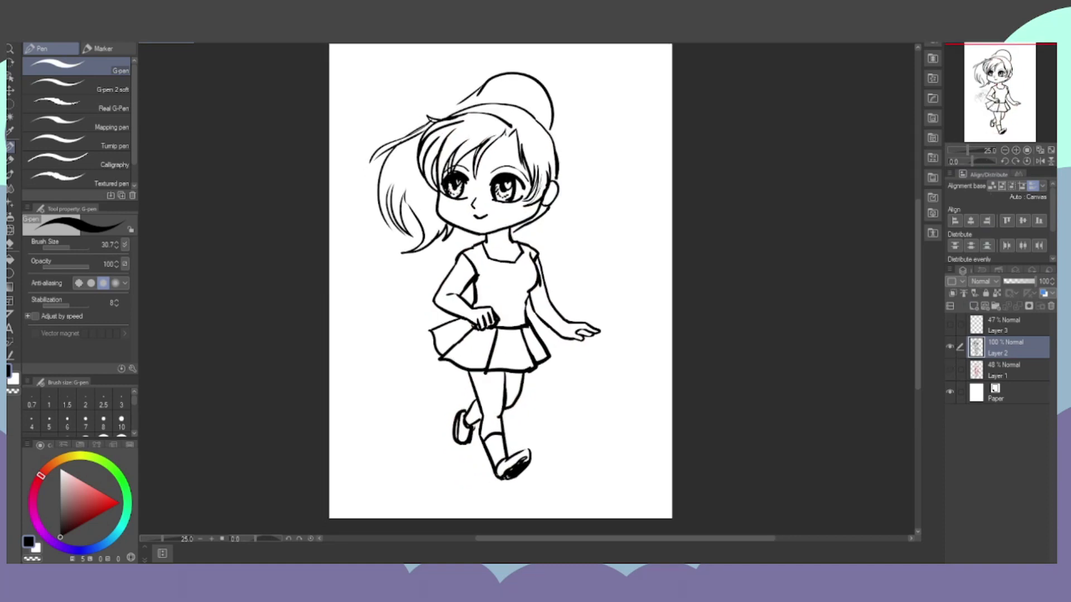
scroll(989, 95, up, 1)
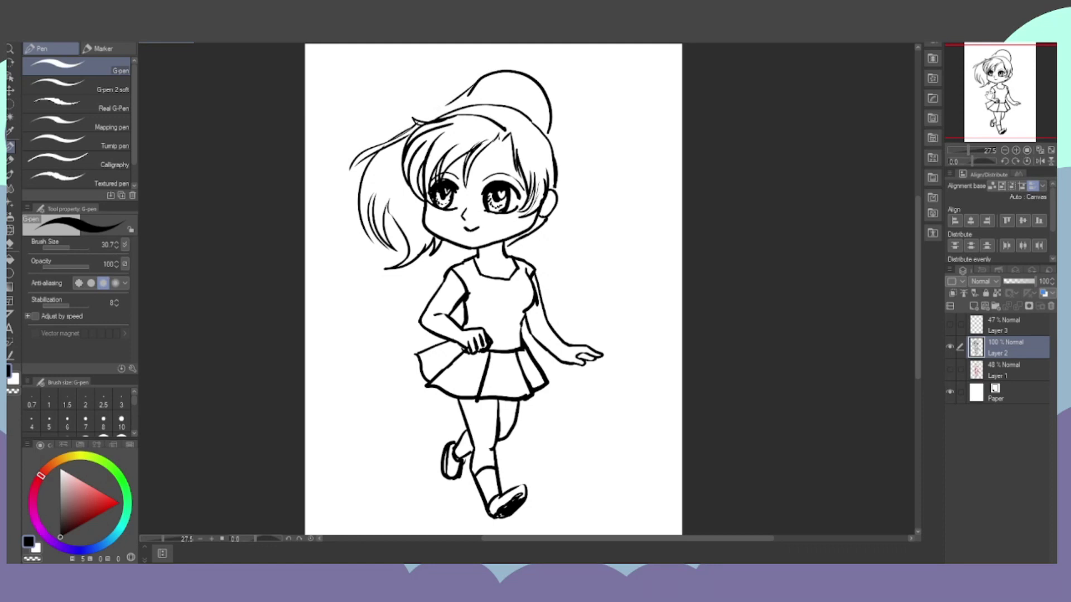
drag(997, 106, 995, 106)
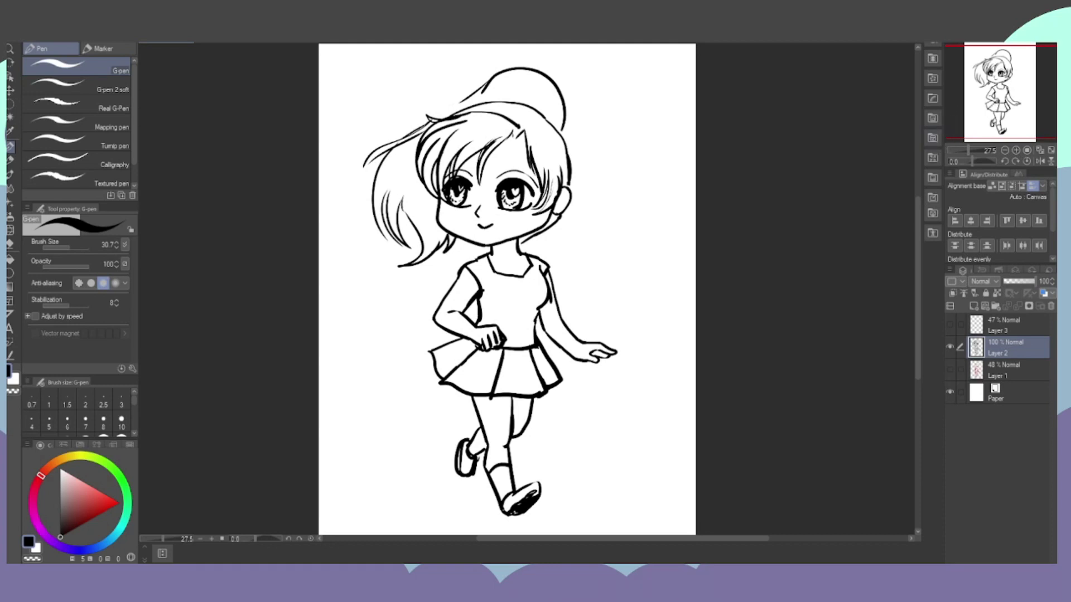
Hide the line art on Layer 2 and add a new raster layer above Layer 3.
click(950, 347)
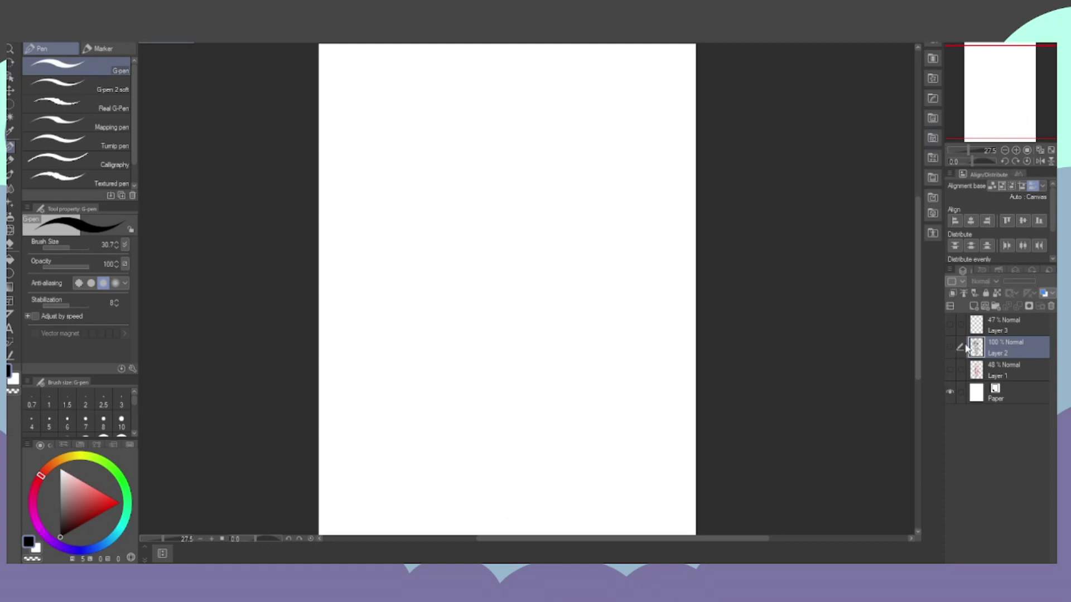
click(1008, 331)
key(ctrl+shift+n)
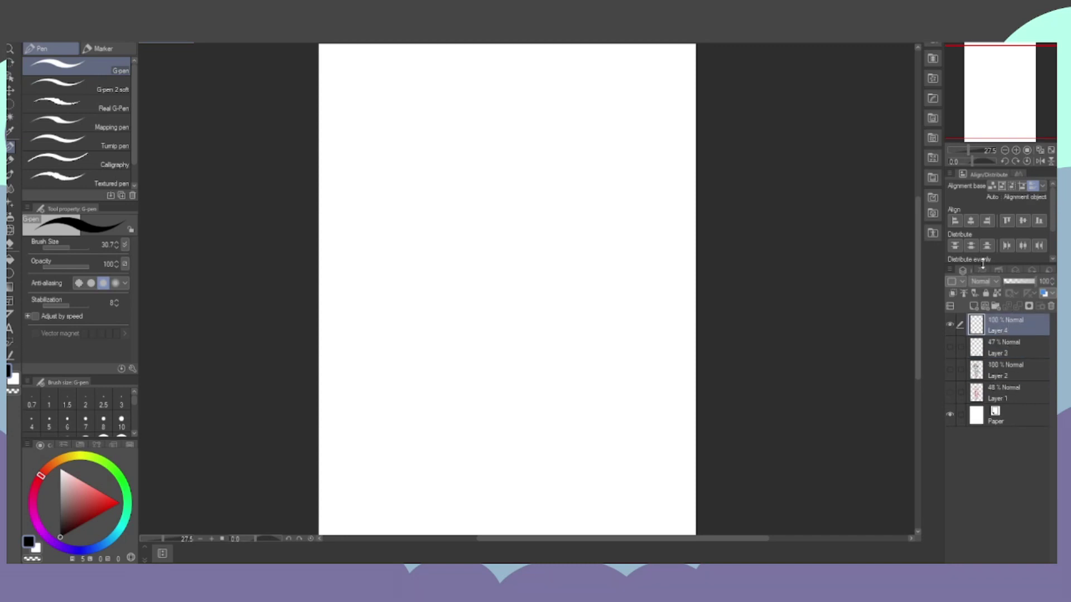
Draw a dark red head circle in the upper part of the page at brush size 49.5.
click(100, 514)
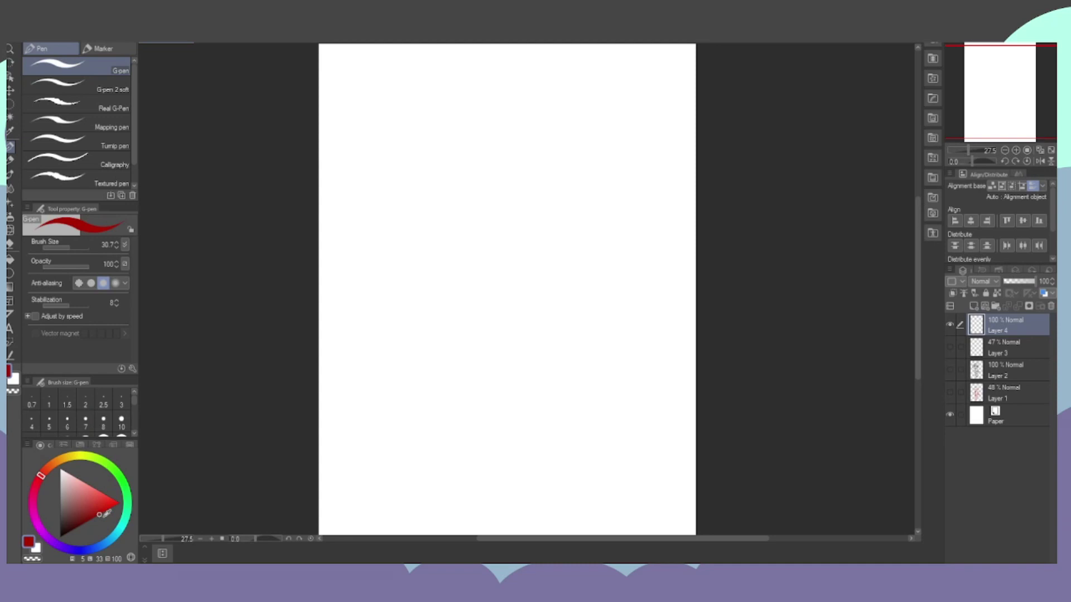
key(])
mouse_move(994, 97)
mouse_down()
mouse_move(993, 88)
mouse_move(993, 117)
mouse_up()
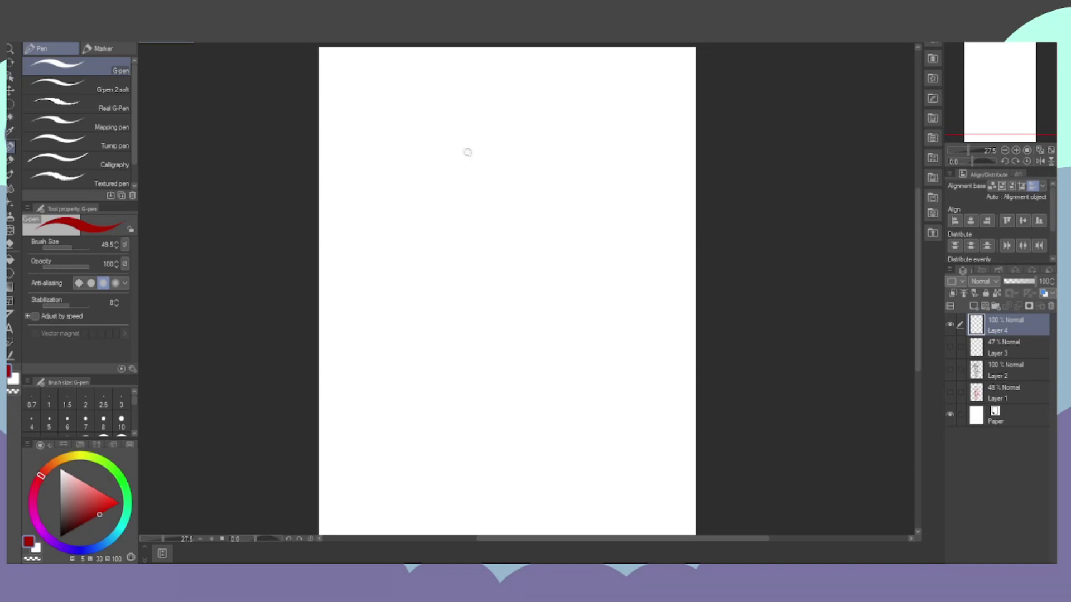
mouse_move(448, 157)
mouse_down()
mouse_move(429, 217)
mouse_move(471, 252)
mouse_move(543, 242)
mouse_move(571, 170)
mouse_move(491, 126)
mouse_move(436, 213)
mouse_move(566, 242)
mouse_up()
mouse_move(434, 157)
mouse_down()
mouse_move(496, 255)
mouse_move(565, 224)
mouse_move(579, 190)
mouse_up()
Draw a slightly bent vertical centre line through the head circle, extending below it.
drag(492, 111, 507, 296)
key(ctrl+z)
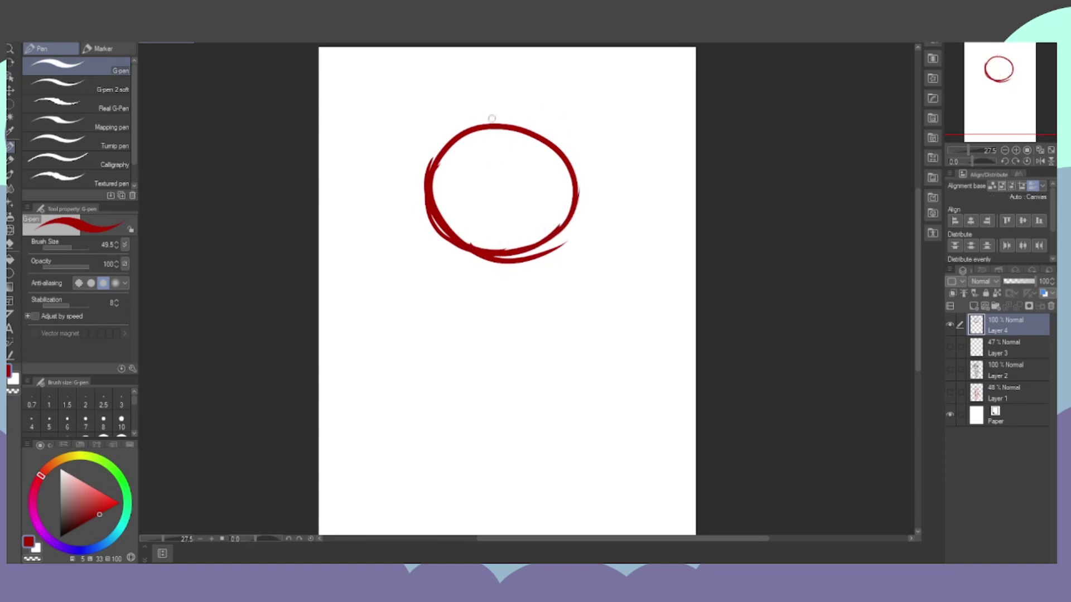
mouse_move(491, 111)
mouse_down()
mouse_move(511, 308)
mouse_move(500, 139)
mouse_up()
Fade Layer 4 to 53% opacity and outline the cheek and jaw in black on a new layer above it.
key(w)
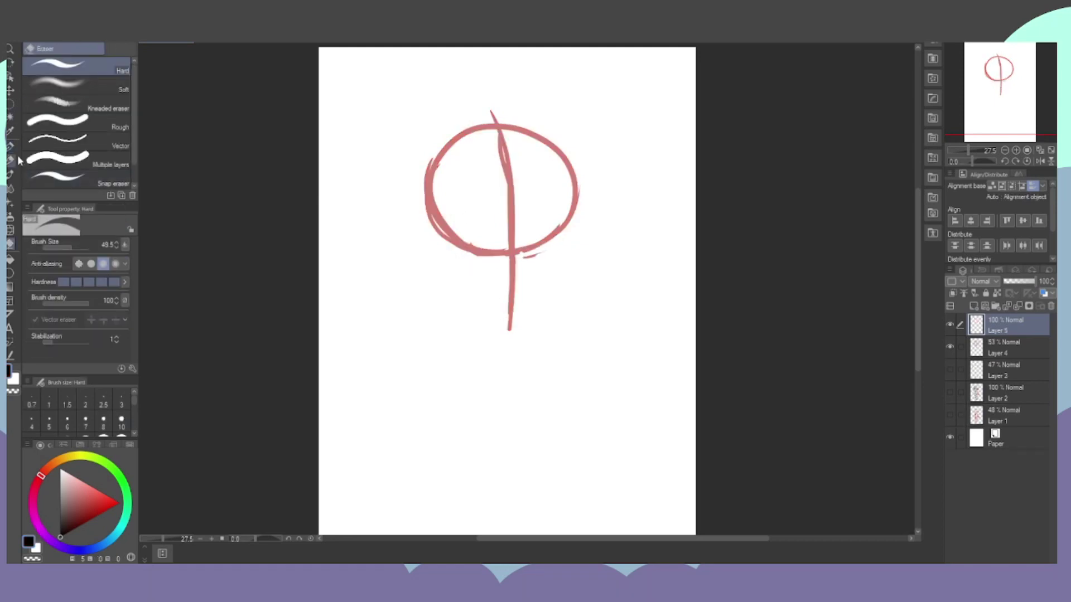
click(10, 147)
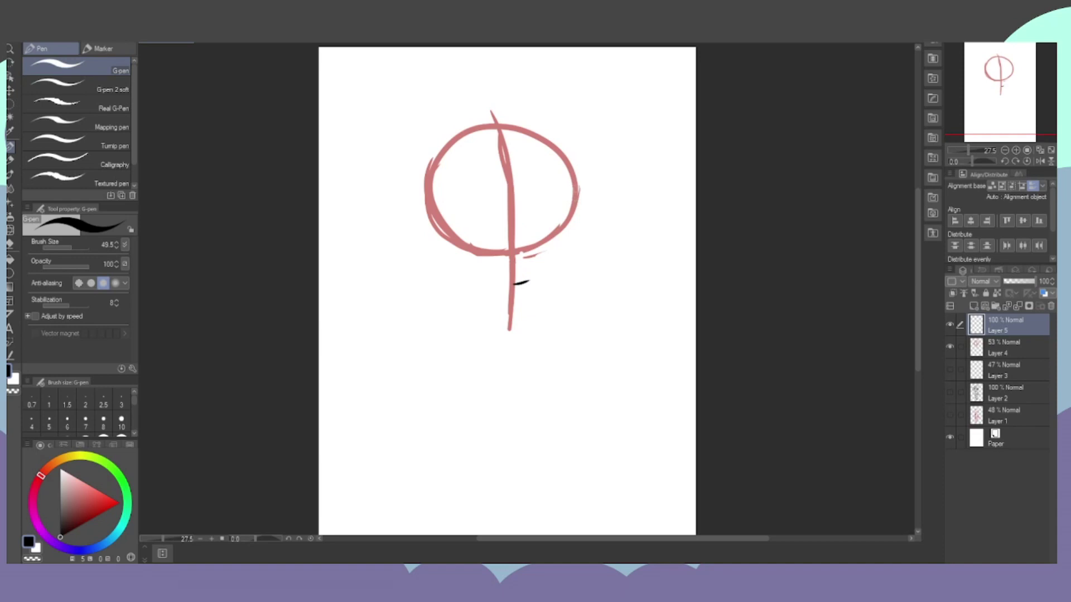
drag(568, 161, 574, 265)
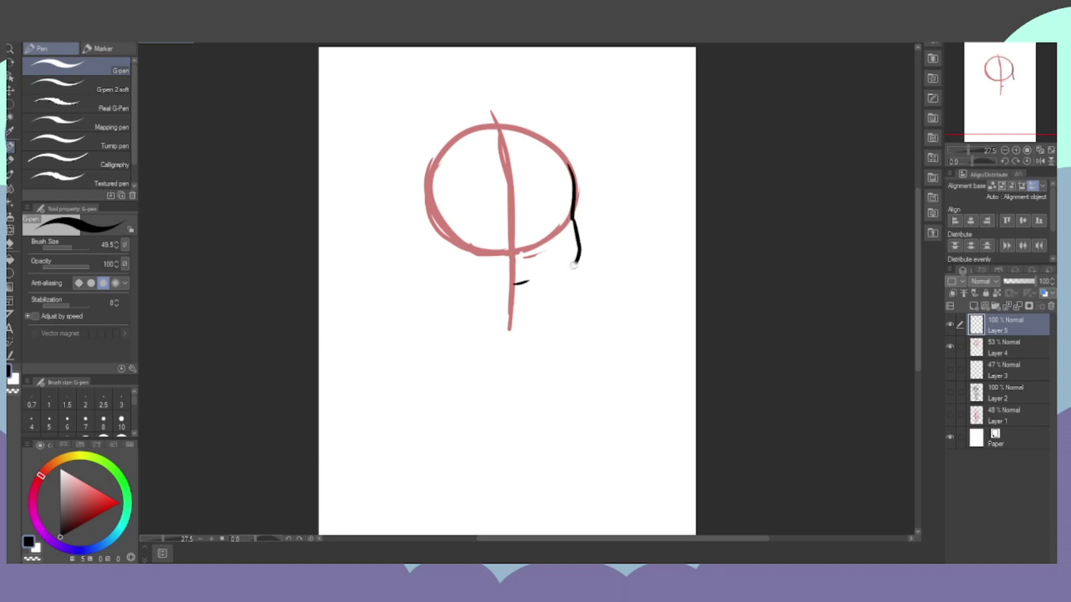
drag(518, 288, 571, 271)
mouse_move(428, 220)
mouse_down()
mouse_move(446, 260)
mouse_move(434, 240)
mouse_move(505, 289)
mouse_move(444, 266)
mouse_move(427, 209)
mouse_move(435, 255)
mouse_move(511, 290)
mouse_up()
Clean up and even out the black jaw line with eraser and pen, and reshape the cheek into a rounder bulge.
key(e)
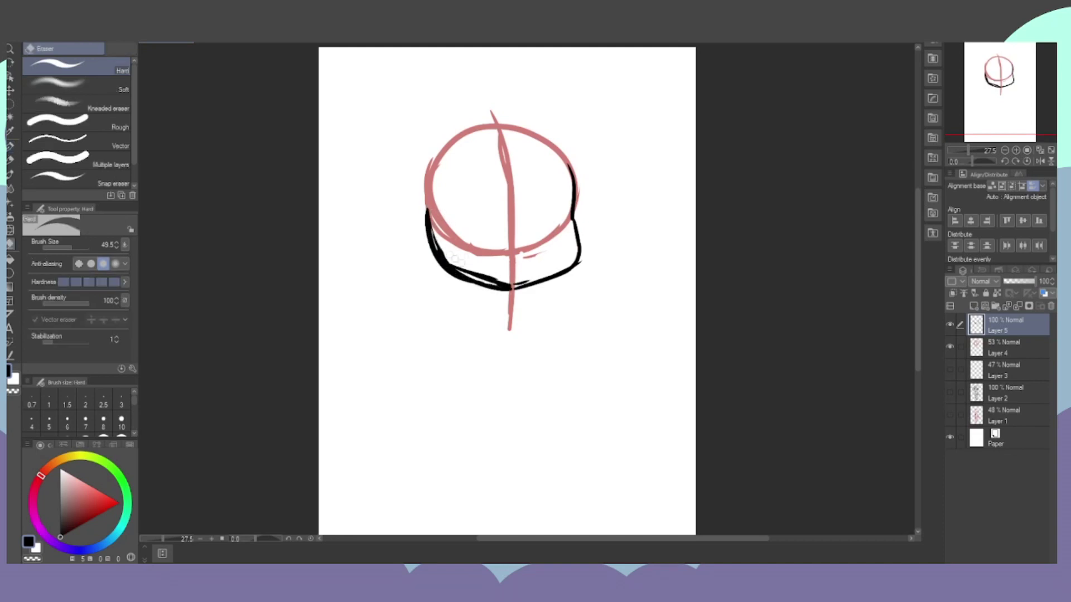
mouse_move(429, 211)
mouse_down()
mouse_move(466, 273)
mouse_move(442, 246)
mouse_move(495, 282)
mouse_up()
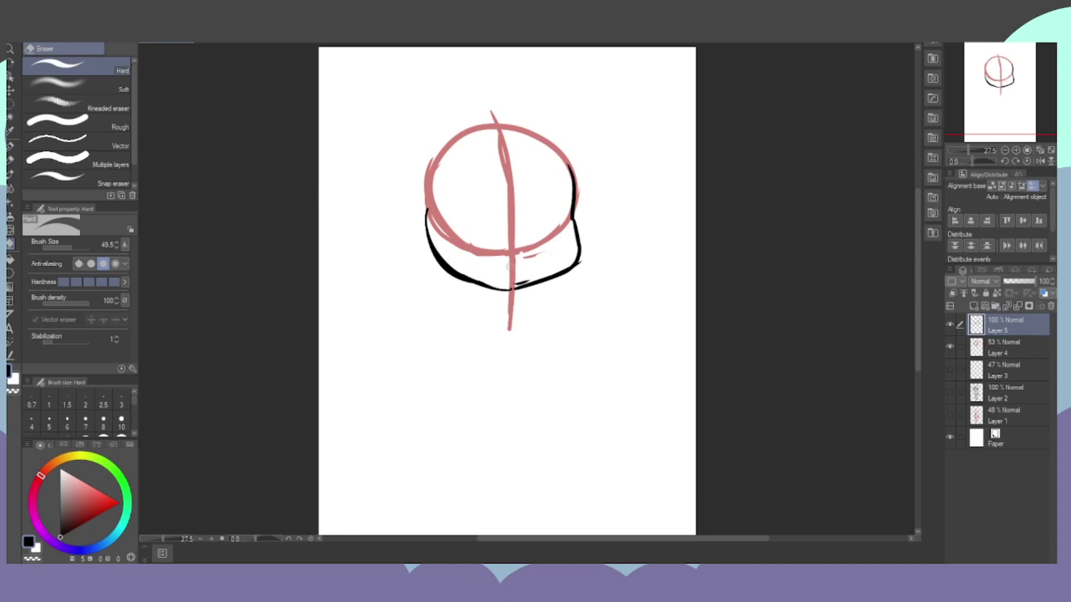
scroll(506, 267, up, 3)
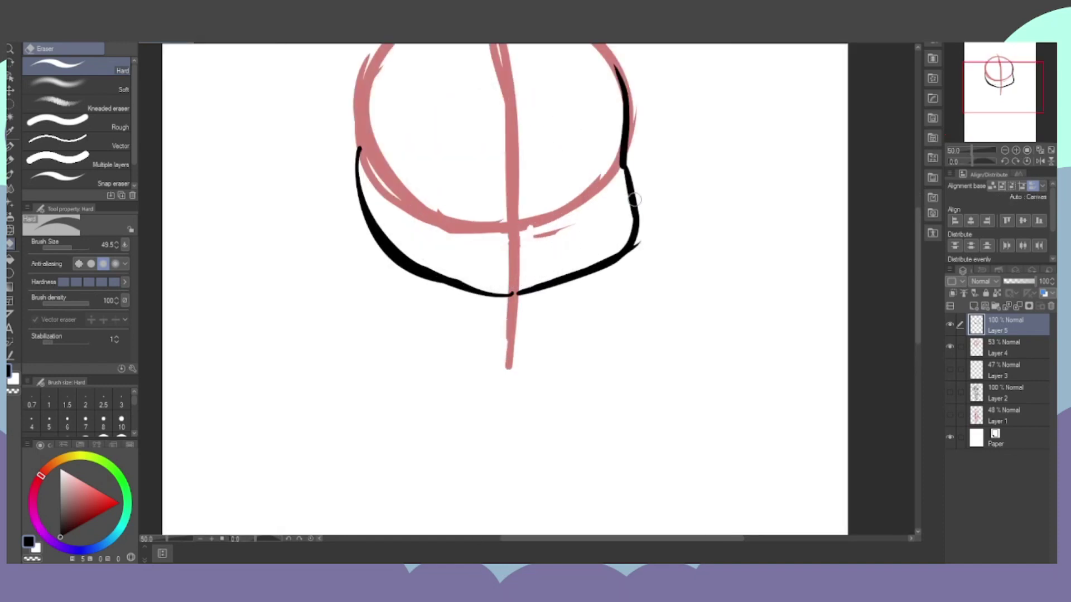
key(p)
mouse_move(417, 271)
mouse_down()
mouse_move(532, 291)
mouse_move(511, 293)
mouse_move(620, 259)
mouse_move(529, 292)
mouse_move(637, 233)
mouse_up()
mouse_move(623, 163)
mouse_down()
mouse_move(639, 220)
mouse_move(634, 192)
mouse_move(593, 268)
mouse_move(629, 246)
mouse_move(624, 149)
mouse_move(632, 212)
mouse_move(622, 238)
mouse_up()
key(e)
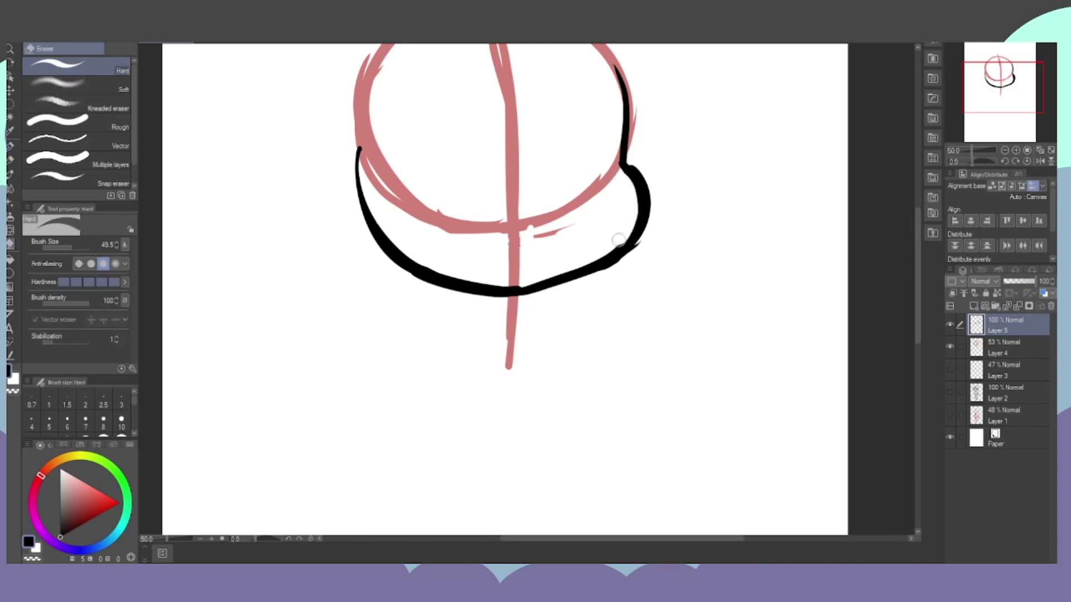
drag(541, 301, 636, 242)
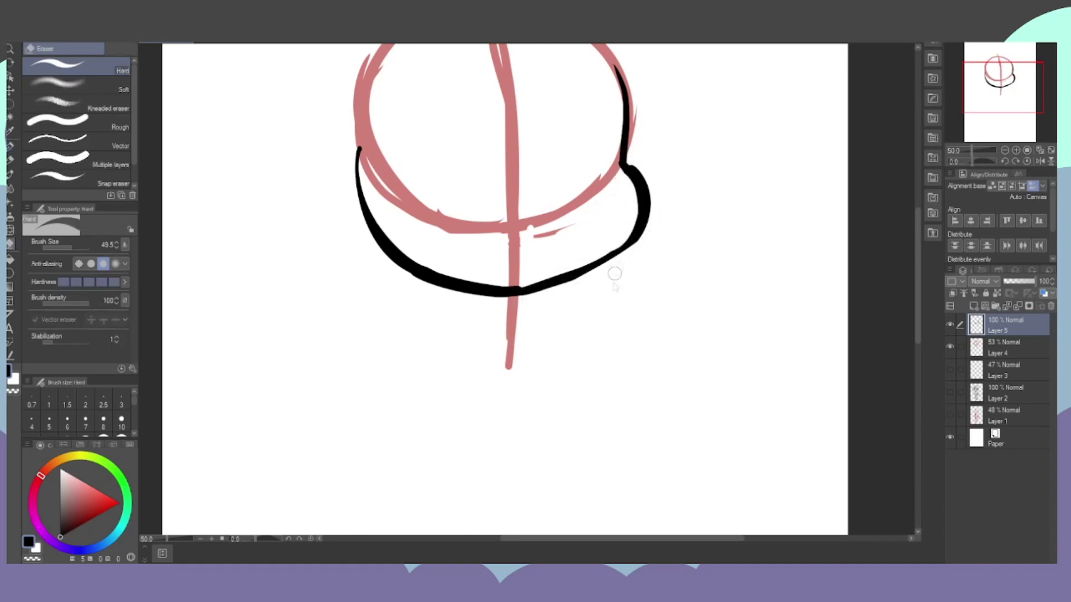
Draw two angry slanted eyes with dark irises, a small nose and a short pouting mouth on the face in black.
scroll(617, 266, down, 2)
scroll(630, 199, up, 2)
key(p)
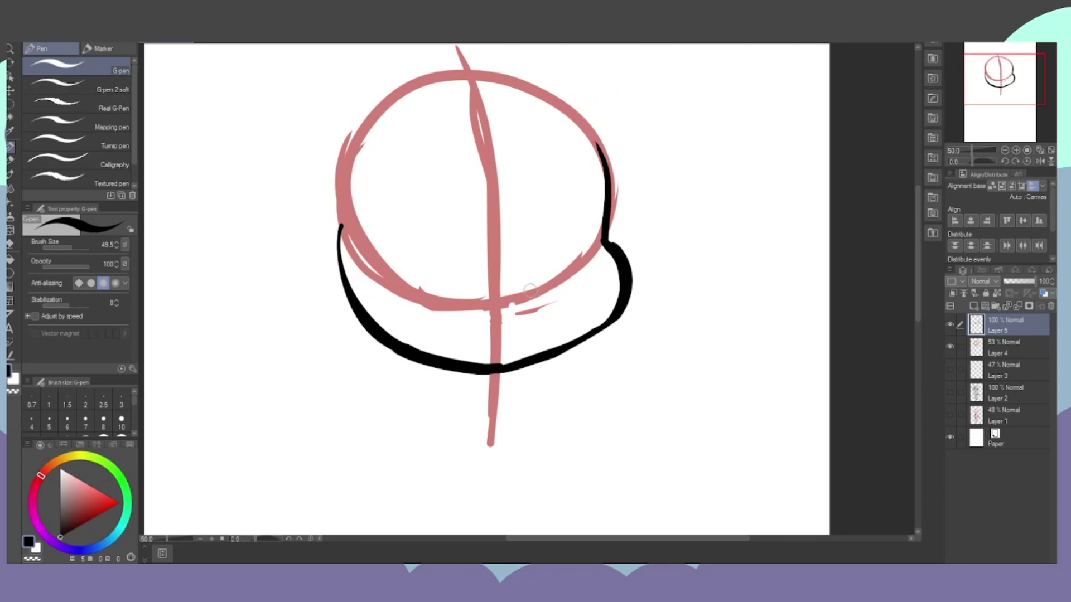
drag(518, 273, 524, 300)
drag(379, 212, 476, 252)
mouse_move(402, 225)
mouse_down()
mouse_move(387, 265)
mouse_move(390, 248)
mouse_move(400, 272)
mouse_move(469, 268)
mouse_up()
mouse_move(424, 237)
mouse_down()
mouse_move(428, 262)
mouse_move(470, 269)
mouse_move(479, 251)
mouse_move(438, 249)
mouse_move(471, 256)
mouse_up()
drag(532, 245, 594, 208)
mouse_move(594, 208)
mouse_down()
mouse_move(535, 248)
mouse_move(551, 265)
mouse_move(574, 256)
mouse_move(532, 251)
mouse_move(597, 208)
mouse_move(577, 224)
mouse_move(590, 248)
mouse_move(577, 255)
mouse_move(585, 220)
mouse_move(560, 264)
mouse_move(527, 266)
mouse_up()
mouse_move(568, 231)
mouse_down()
mouse_move(568, 227)
mouse_move(568, 255)
mouse_move(577, 225)
mouse_move(582, 252)
mouse_move(589, 224)
mouse_move(589, 245)
mouse_move(410, 224)
mouse_move(488, 259)
mouse_move(596, 243)
mouse_move(535, 257)
mouse_move(578, 227)
mouse_up()
drag(518, 315, 534, 332)
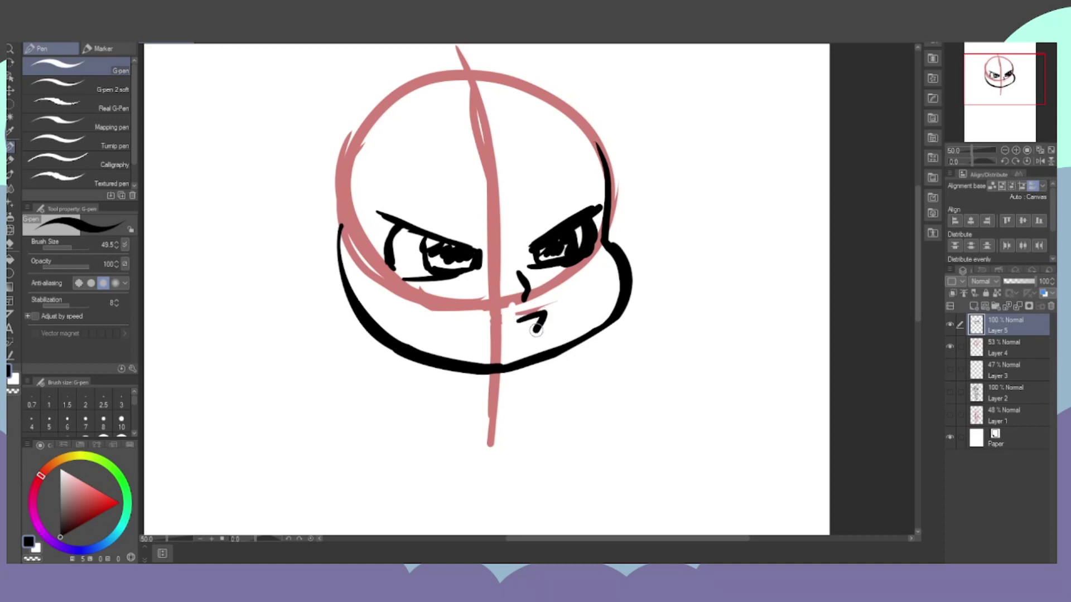
Darken the inner corner of the left eye and draw two frowning eyebrows slanting down toward the centre line.
drag(451, 252, 480, 242)
click(518, 239)
drag(518, 239, 582, 191)
drag(397, 202, 490, 244)
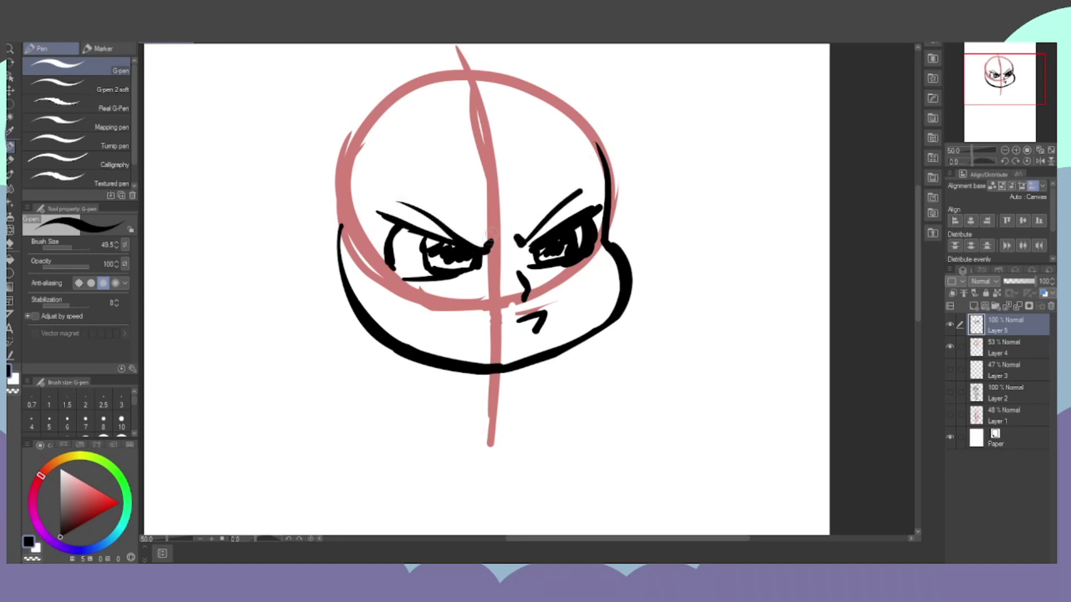
Erase the overshooting outer ends of the upper eyelids and draw short lashes beside the left eye.
key(e)
drag(602, 212, 604, 199)
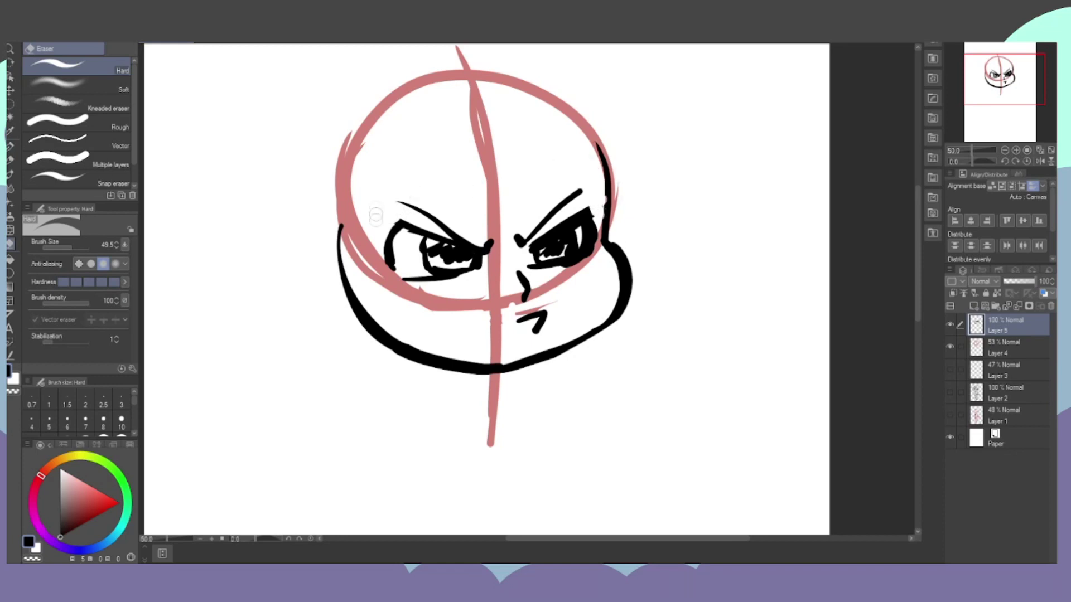
key(p)
mouse_move(365, 218)
mouse_down()
mouse_move(394, 226)
mouse_move(386, 246)
mouse_up()
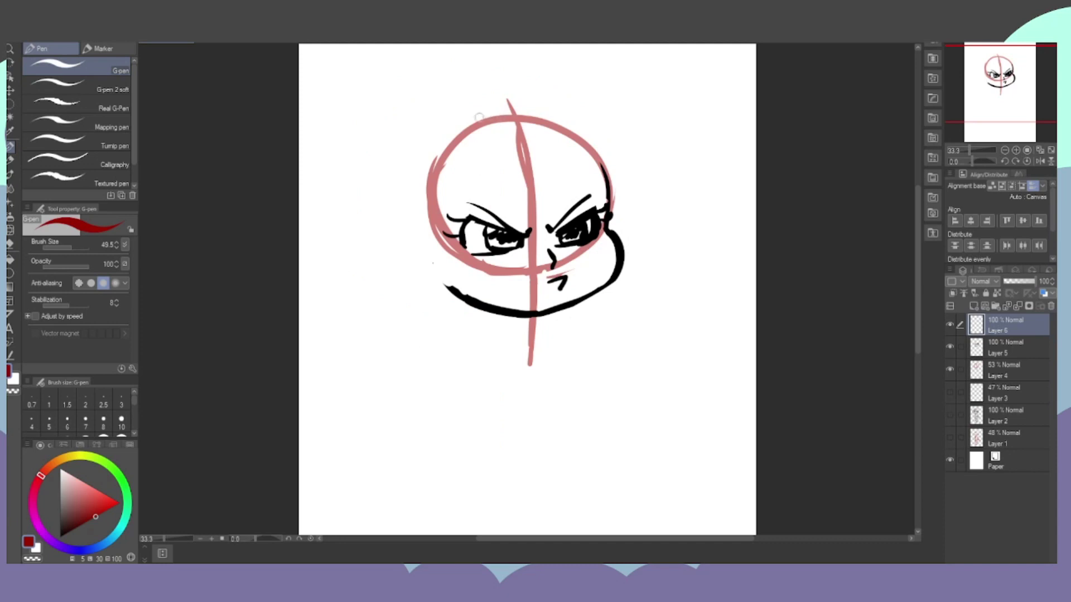
Mark the head's top and chin with dark red horizontal lines on a new layer, and place a duplicate one head lower.
mouse_move(478, 117)
mouse_down()
mouse_move(534, 114)
mouse_move(476, 117)
mouse_up()
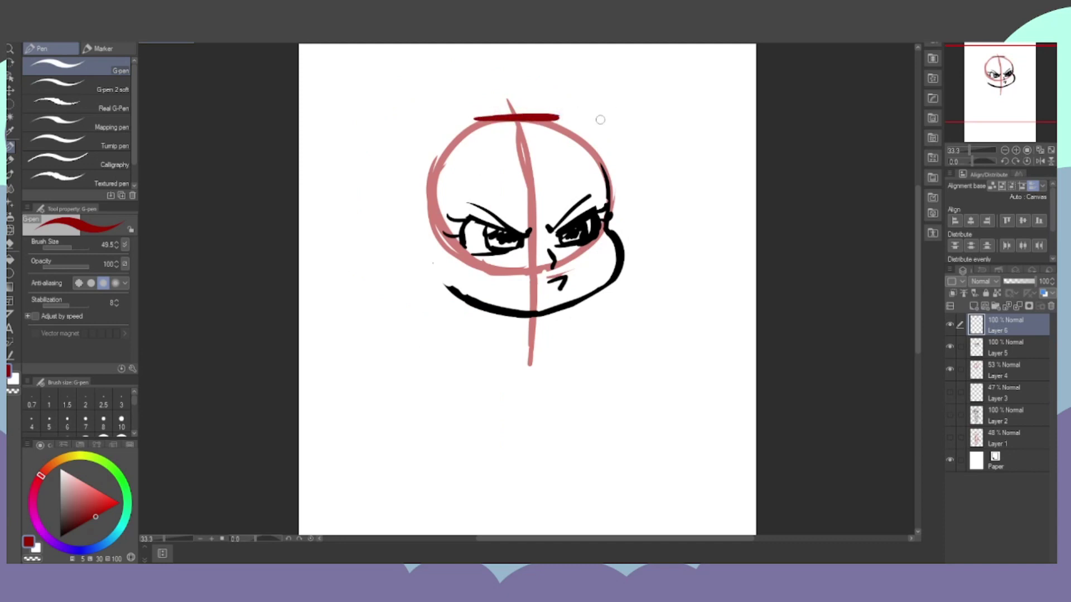
drag(503, 319, 567, 318)
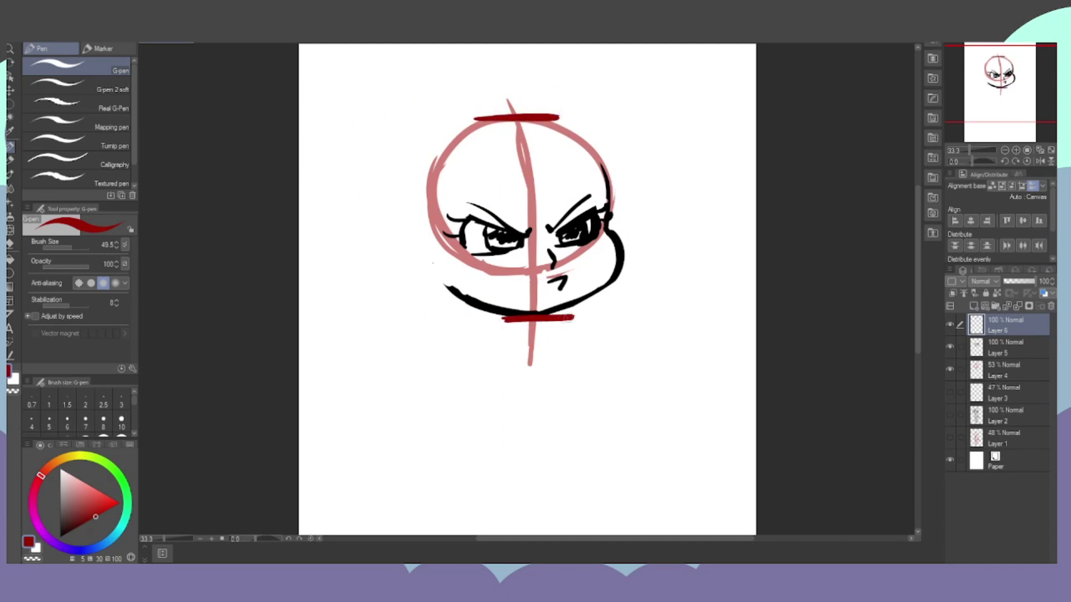
key(ctrl+v)
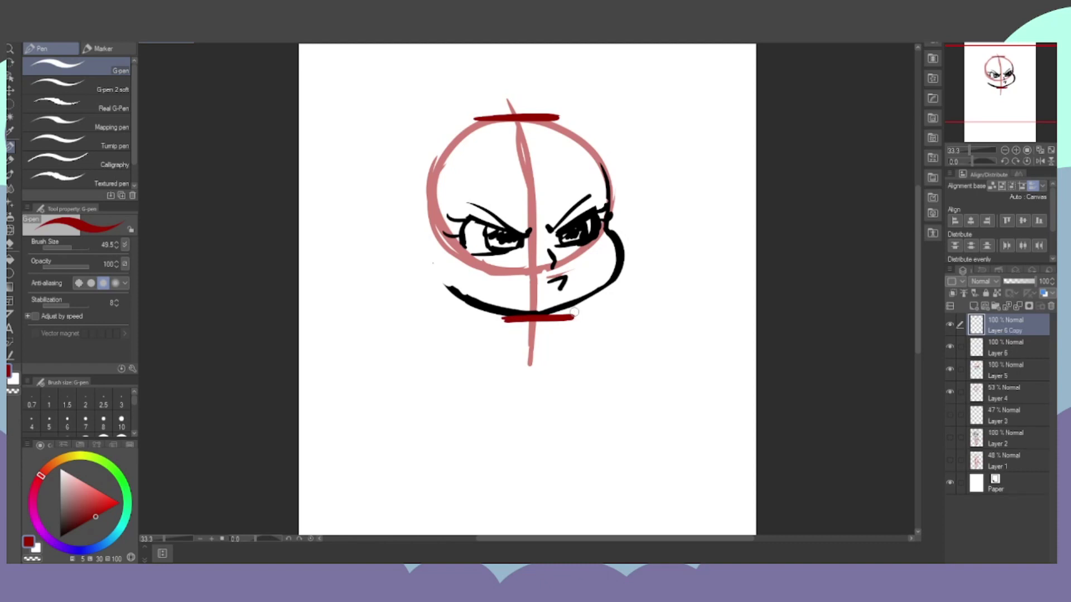
click(10, 90)
drag(492, 169, 465, 407)
Write "1 head" beside the head and "2 ..." beside the section below it in dark red.
click(11, 147)
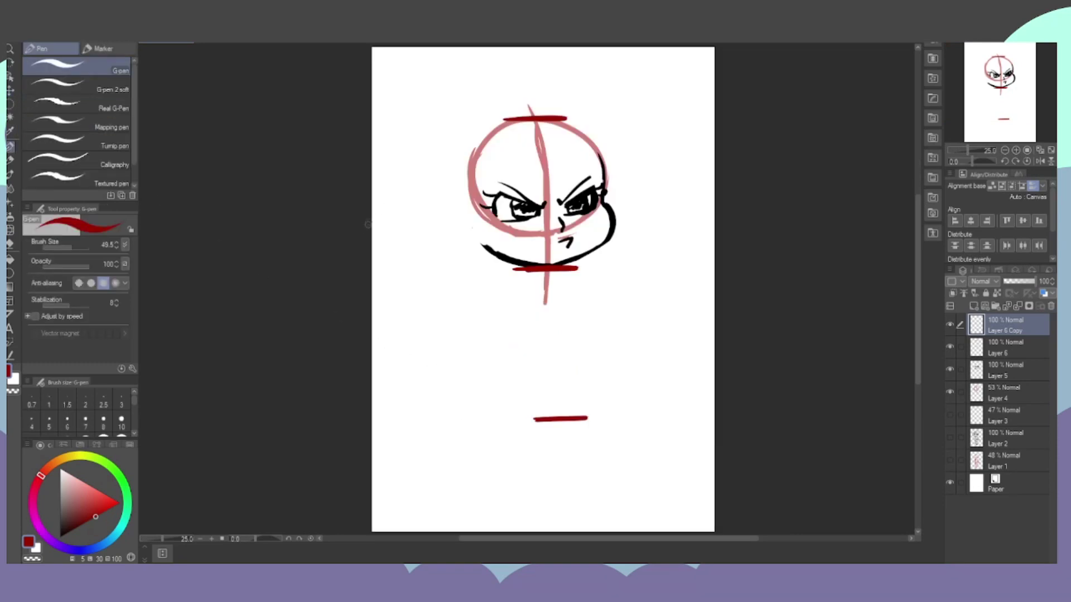
mouse_move(403, 215)
mouse_down()
mouse_move(411, 218)
mouse_move(395, 253)
mouse_move(438, 228)
mouse_move(440, 256)
mouse_up()
mouse_move(410, 329)
mouse_down()
mouse_move(409, 345)
mouse_move(432, 344)
mouse_up()
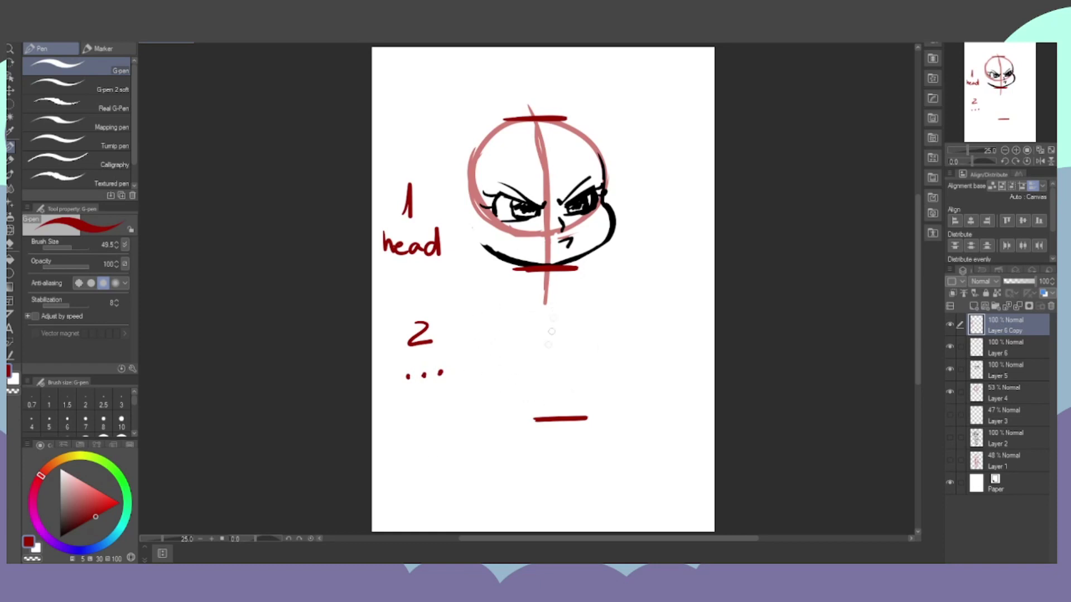
Merge the proportion marks into Layer 6 at 40% opacity and sketch a boxy red torso below the chin on Layer 4.
mouse_move(529, 275)
mouse_down()
mouse_move(497, 390)
mouse_move(527, 273)
mouse_up()
key(ctrl+z)
click(992, 343)
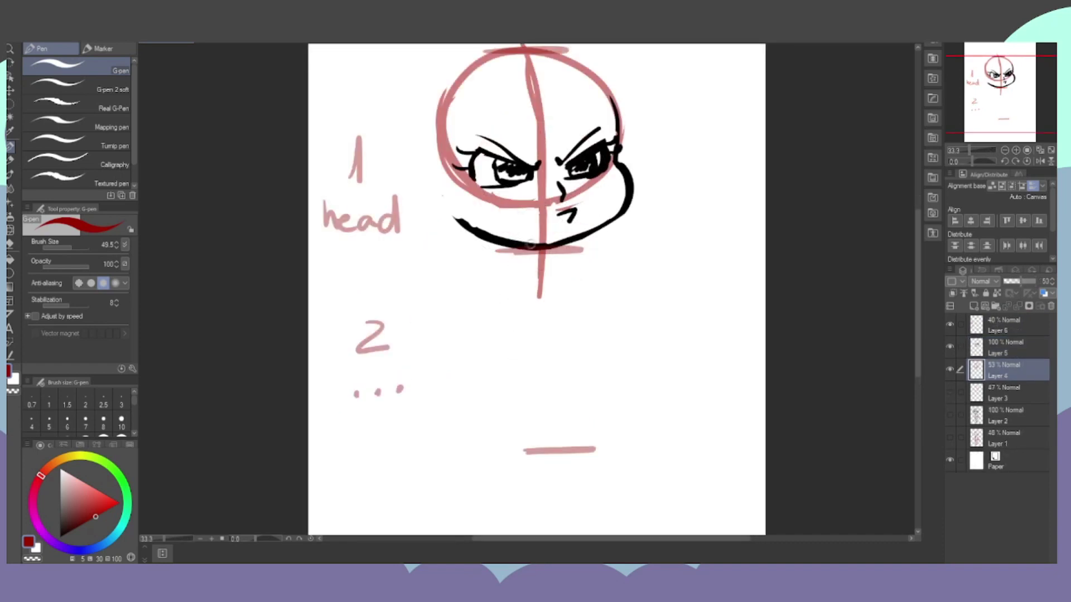
mouse_move(509, 255)
mouse_down()
mouse_move(490, 356)
mouse_move(579, 357)
mouse_up()
mouse_move(577, 253)
mouse_down()
mouse_move(583, 347)
mouse_move(533, 361)
mouse_move(491, 345)
mouse_move(501, 273)
mouse_move(539, 255)
mouse_move(582, 321)
mouse_up()
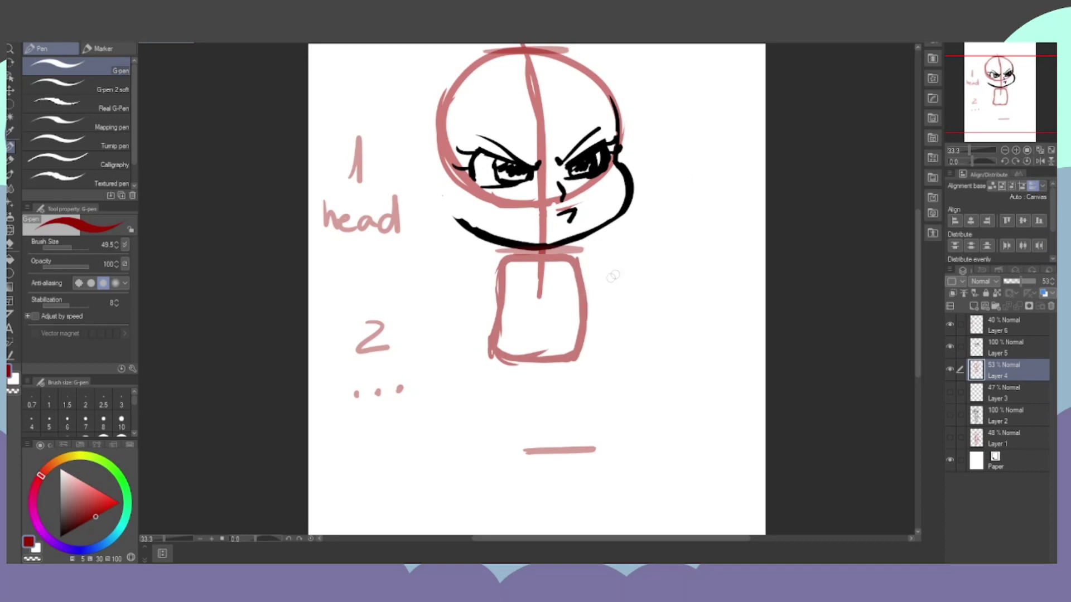
mouse_move(679, 247)
mouse_down()
mouse_move(658, 263)
mouse_move(655, 326)
mouse_move(727, 327)
mouse_move(735, 270)
mouse_move(664, 253)
mouse_up()
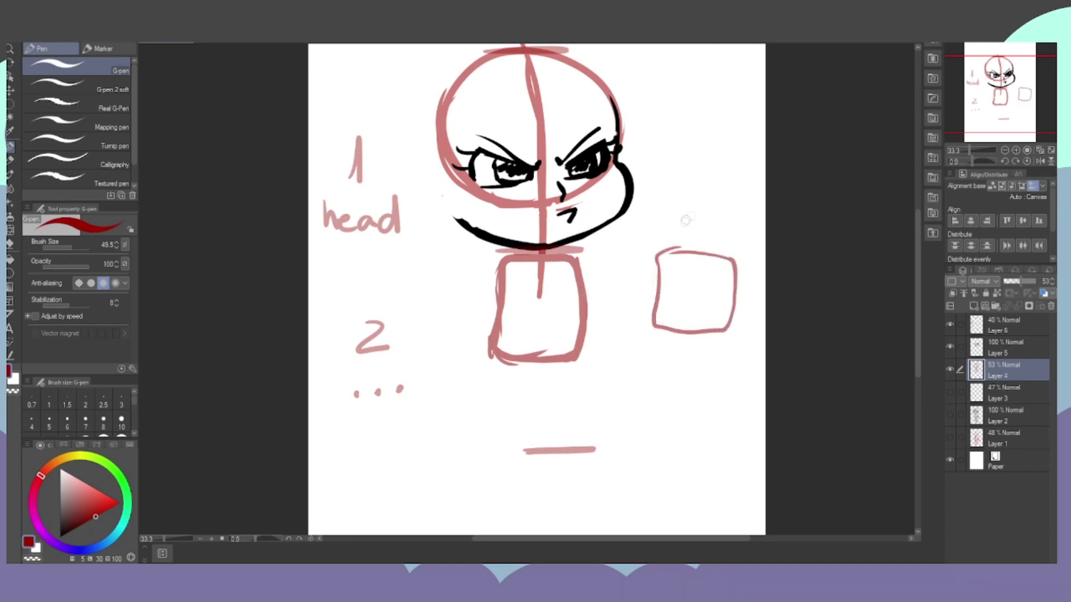
key(ctrl+z)
mouse_move(664, 251)
mouse_down()
mouse_move(700, 248)
mouse_move(720, 260)
mouse_move(723, 318)
mouse_up()
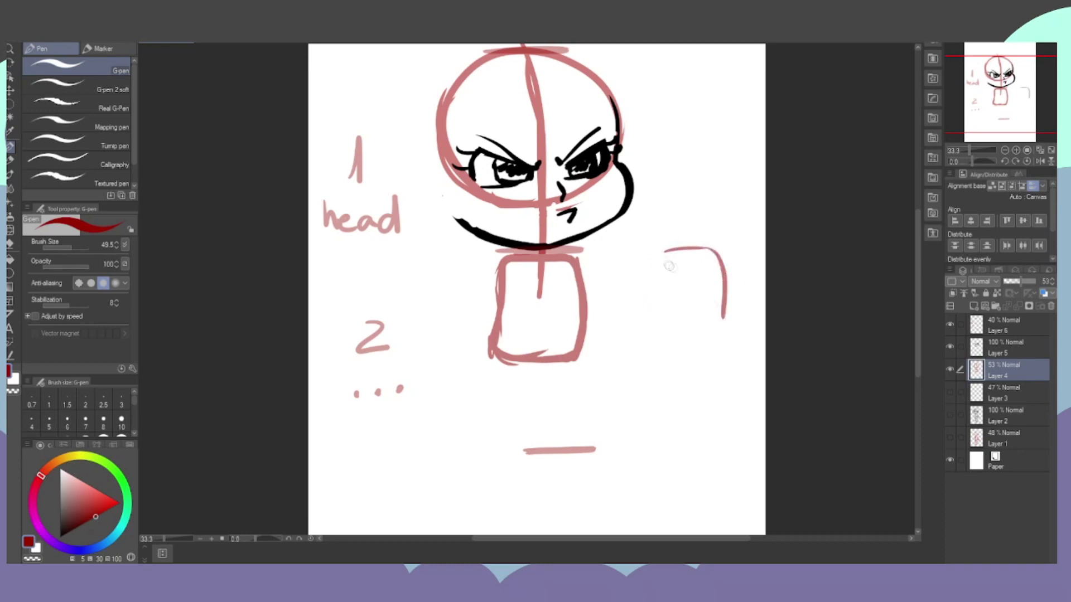
mouse_move(669, 251)
mouse_down()
mouse_move(653, 313)
mouse_move(669, 340)
mouse_move(720, 333)
mouse_move(726, 312)
mouse_up()
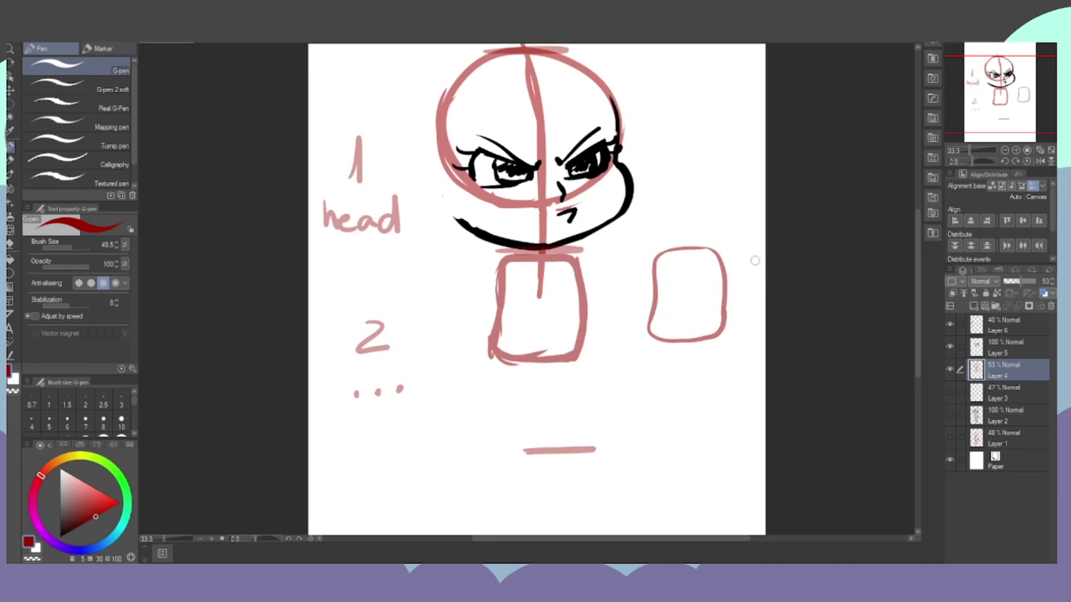
key(ctrl+z)
key(ctrl+z)
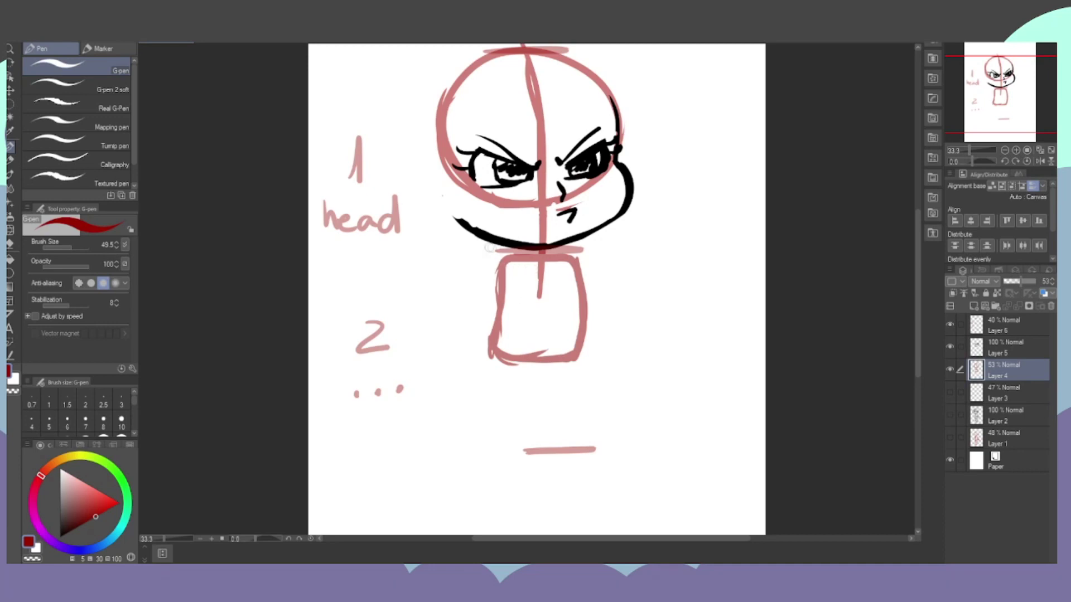
Sketch the crossed arms in red over the upper half of the torso, with the bent elbow sticking out.
mouse_move(496, 262)
mouse_down()
mouse_move(536, 307)
mouse_move(517, 303)
mouse_move(543, 311)
mouse_move(575, 301)
mouse_up()
mouse_move(517, 267)
mouse_down()
mouse_move(536, 292)
mouse_move(576, 278)
mouse_up()
mouse_move(580, 259)
mouse_down()
mouse_move(597, 307)
mouse_move(580, 308)
mouse_up()
drag(578, 254, 590, 310)
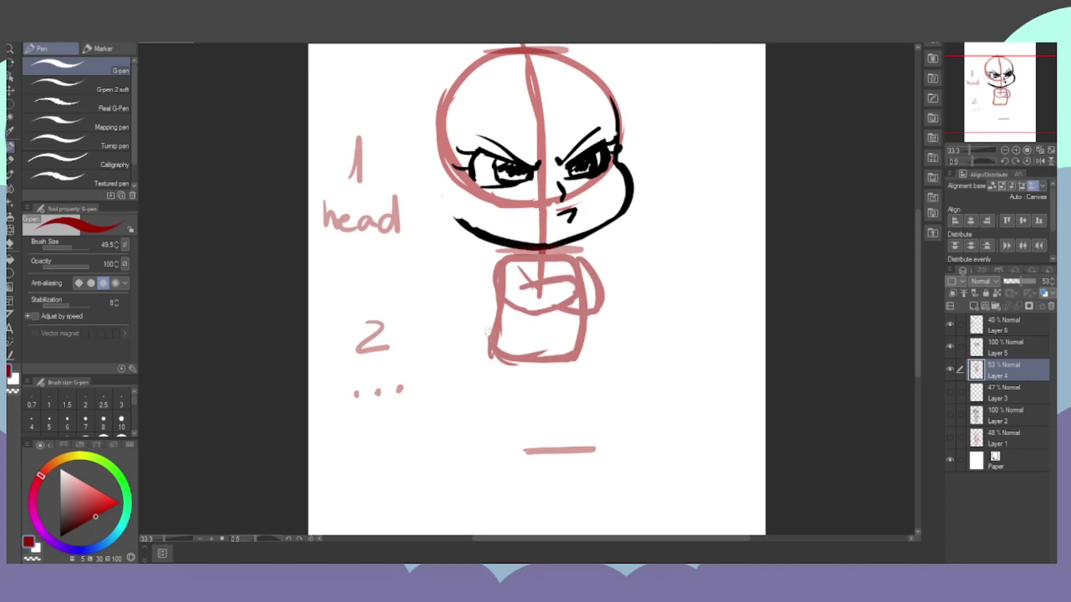
Sketch two tapering legs standing apart in red under the torso, with flat oval feet at the lower proportion mark.
drag(490, 352, 478, 436)
drag(483, 373, 478, 435)
mouse_move(531, 361)
mouse_down()
mouse_move(506, 441)
mouse_move(477, 435)
mouse_up()
drag(547, 362, 566, 436)
mouse_move(584, 337)
mouse_down()
mouse_move(593, 434)
mouse_move(568, 445)
mouse_up()
mouse_move(538, 364)
mouse_down()
mouse_move(571, 443)
mouse_move(629, 440)
mouse_move(568, 447)
mouse_up()
mouse_move(497, 433)
mouse_down()
mouse_move(446, 449)
mouse_move(505, 436)
mouse_move(494, 427)
mouse_up()
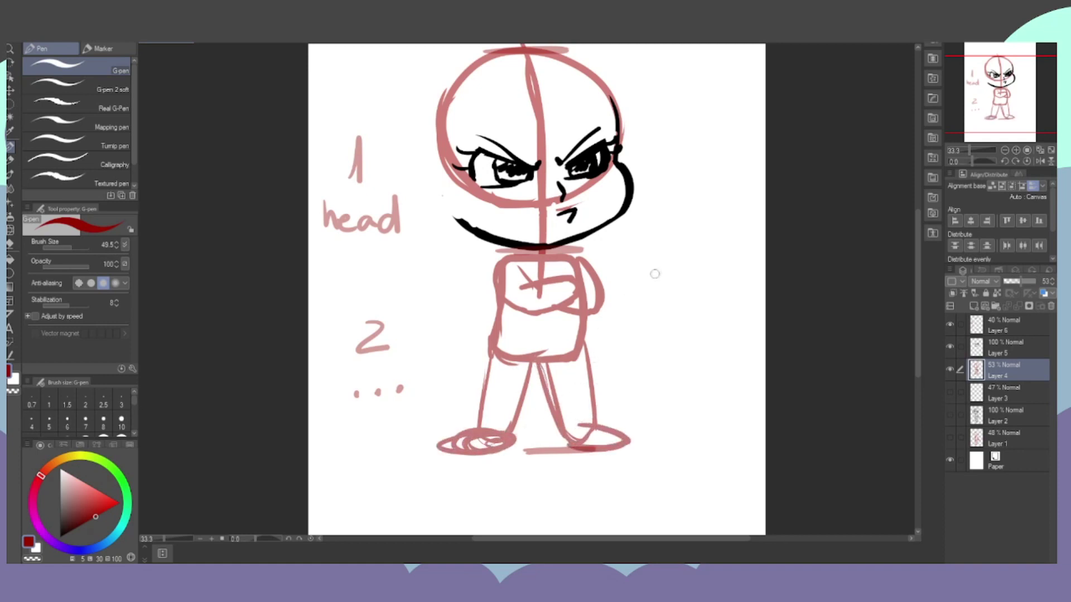
mouse_move(634, 254)
mouse_down()
mouse_move(648, 265)
mouse_move(647, 445)
mouse_move(664, 445)
mouse_up()
key(ctrl+z)
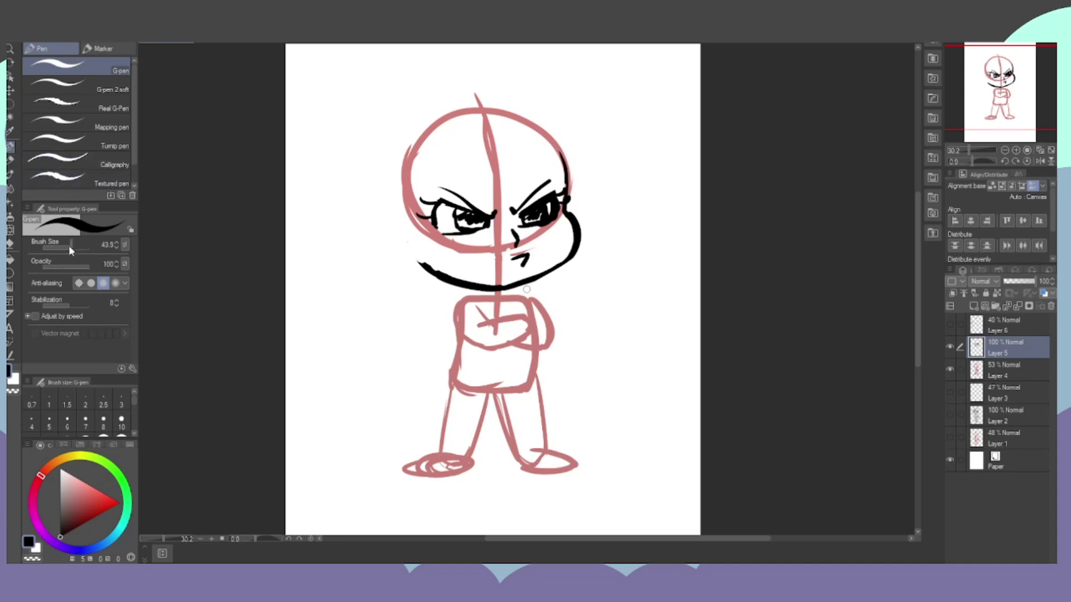
Hide Layer 6 and draw spiky bangs and curved side locks around the face in black on Layer 5, brush size 43.9.
mouse_move(503, 151)
mouse_down()
mouse_move(504, 211)
mouse_move(536, 156)
mouse_up()
drag(525, 197, 558, 158)
drag(568, 204, 575, 137)
mouse_move(394, 180)
mouse_down()
mouse_move(437, 241)
mouse_move(440, 170)
mouse_up()
mouse_move(440, 215)
mouse_down()
mouse_move(471, 157)
mouse_move(486, 161)
mouse_up()
drag(480, 208, 491, 159)
drag(483, 205, 505, 160)
Draw the spiky outer hair contour around the head down to the shoulders, and add the short neck.
mouse_move(416, 255)
mouse_down()
mouse_move(451, 263)
mouse_move(447, 280)
mouse_up()
mouse_move(370, 229)
mouse_down()
mouse_move(341, 254)
mouse_move(367, 298)
mouse_move(450, 306)
mouse_up()
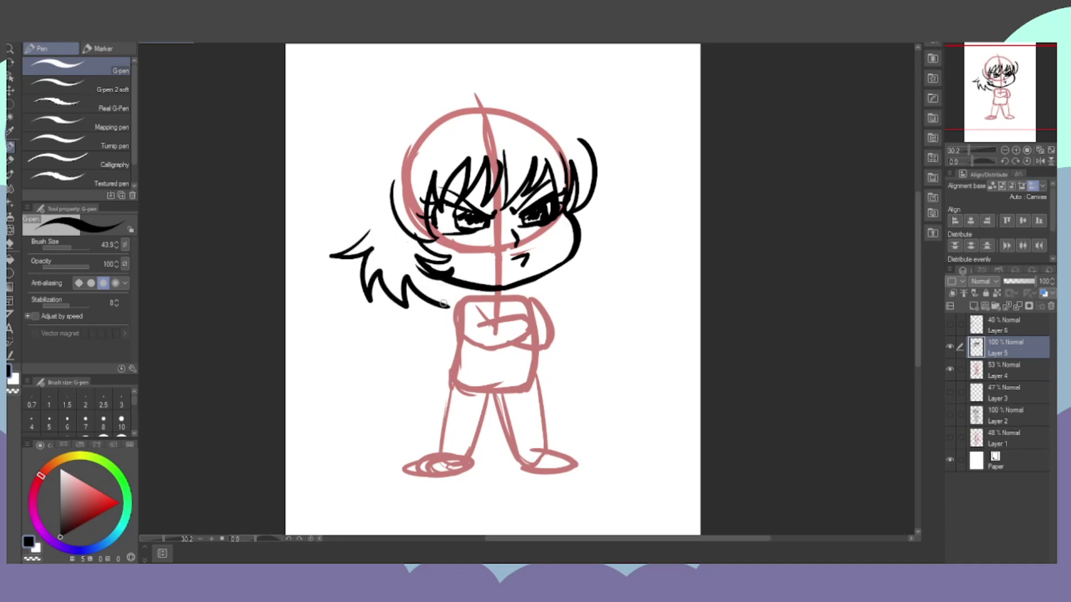
mouse_move(546, 304)
mouse_down()
mouse_move(600, 245)
mouse_move(621, 248)
mouse_up()
mouse_move(595, 184)
mouse_down()
mouse_move(605, 226)
mouse_move(631, 252)
mouse_up()
mouse_move(397, 110)
mouse_down()
mouse_move(357, 218)
mouse_move(368, 222)
mouse_up()
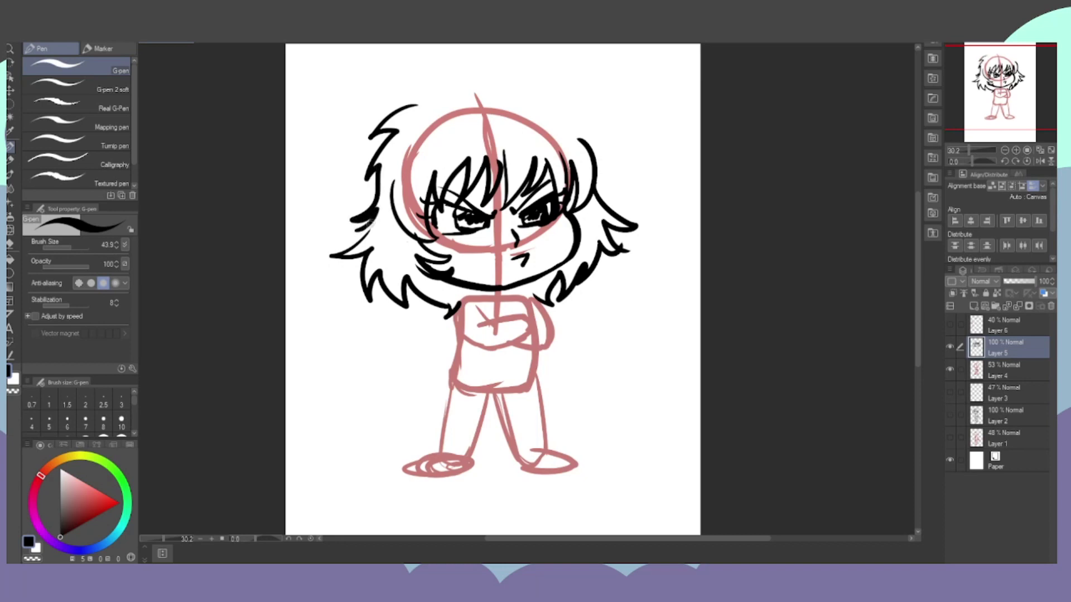
mouse_move(422, 105)
mouse_down()
mouse_move(468, 73)
mouse_move(556, 110)
mouse_move(610, 170)
mouse_up()
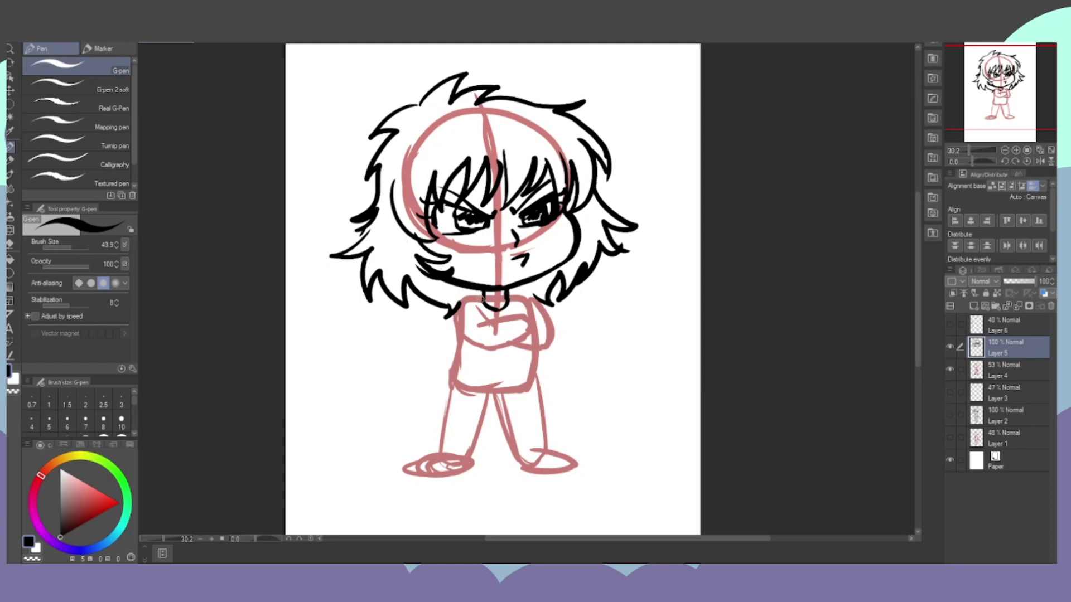
Ink the crossed arms with striped sleeves over the chest, and outline the sweater's lower edge.
mouse_move(475, 331)
mouse_down()
mouse_move(494, 316)
mouse_move(515, 318)
mouse_move(512, 352)
mouse_move(532, 324)
mouse_move(513, 350)
mouse_up()
mouse_move(530, 297)
mouse_down()
mouse_move(549, 342)
mouse_move(513, 341)
mouse_move(547, 255)
mouse_move(455, 332)
mouse_move(498, 321)
mouse_move(501, 340)
mouse_move(499, 323)
mouse_move(501, 336)
mouse_move(482, 317)
mouse_up()
drag(459, 326, 479, 310)
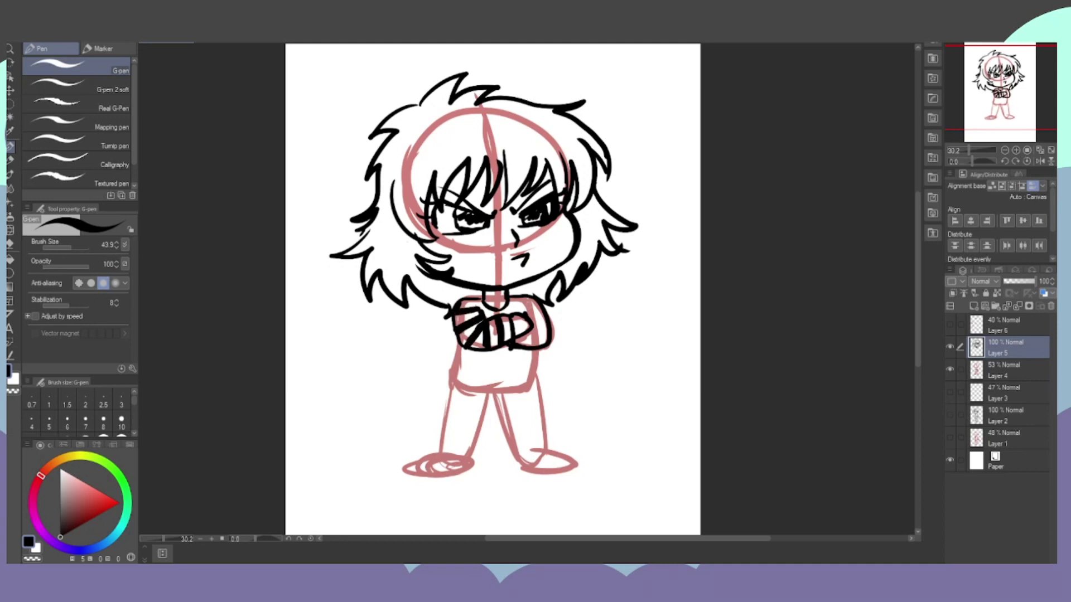
mouse_move(550, 325)
mouse_down()
mouse_move(521, 343)
mouse_move(494, 318)
mouse_move(456, 336)
mouse_move(451, 358)
mouse_move(503, 371)
mouse_move(543, 350)
mouse_up()
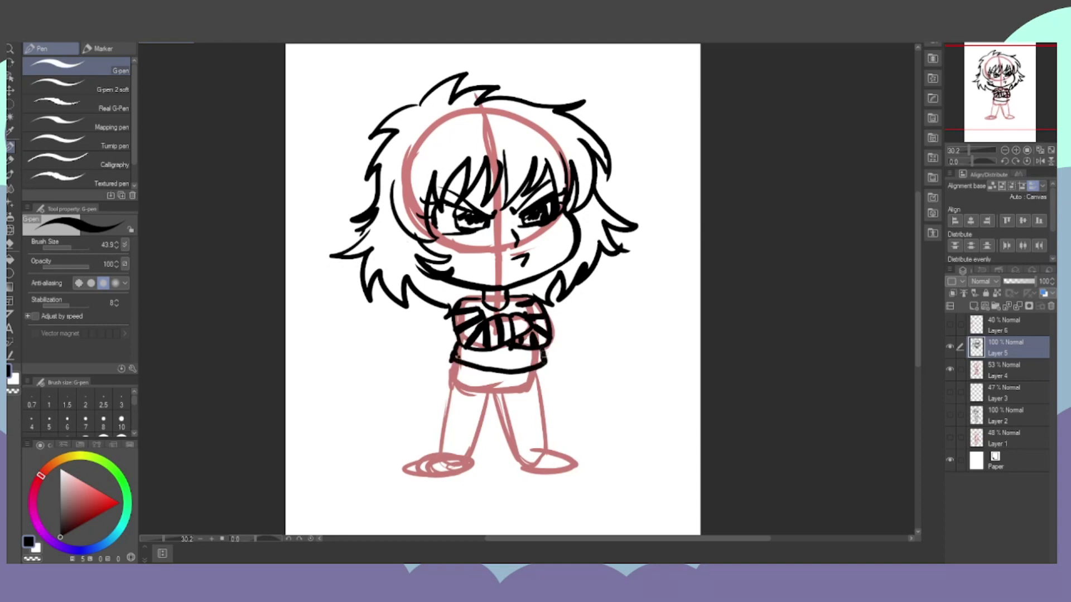
Add a second band line to the sweater hem and draw shorts with a front fly and folded cuffs.
mouse_move(453, 355)
mouse_down()
mouse_move(539, 356)
mouse_move(490, 350)
mouse_move(524, 348)
mouse_up()
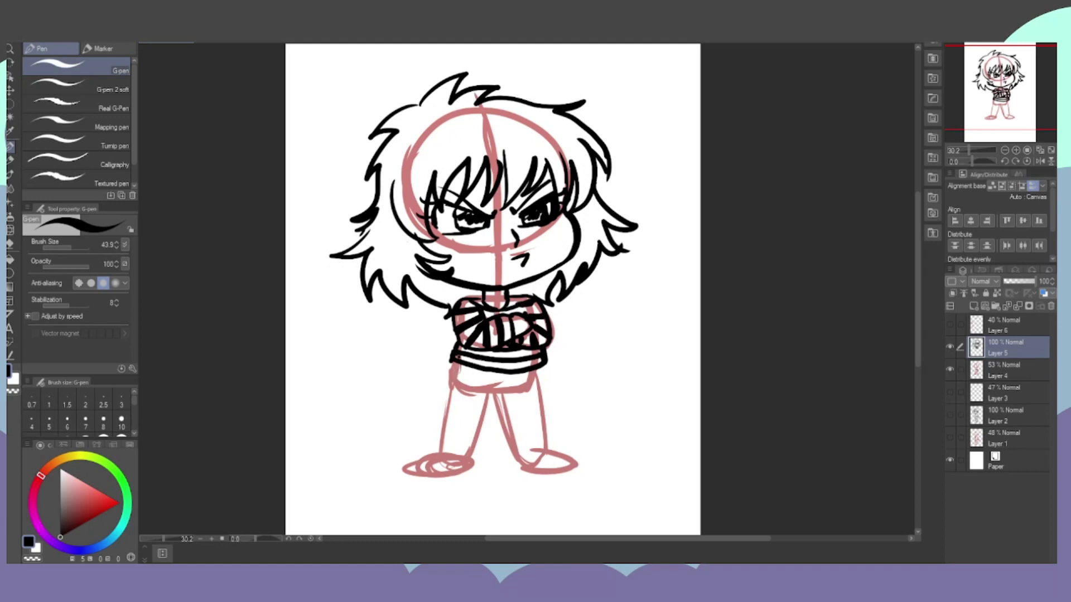
mouse_move(456, 359)
mouse_down()
mouse_move(444, 391)
mouse_move(451, 362)
mouse_move(445, 388)
mouse_move(489, 403)
mouse_move(441, 387)
mouse_move(438, 402)
mouse_move(491, 416)
mouse_move(524, 395)
mouse_move(546, 390)
mouse_move(495, 413)
mouse_move(552, 399)
mouse_move(492, 372)
mouse_move(507, 382)
mouse_move(487, 384)
mouse_move(517, 382)
mouse_up()
mouse_move(491, 397)
mouse_down()
mouse_move(510, 386)
mouse_move(477, 369)
mouse_up()
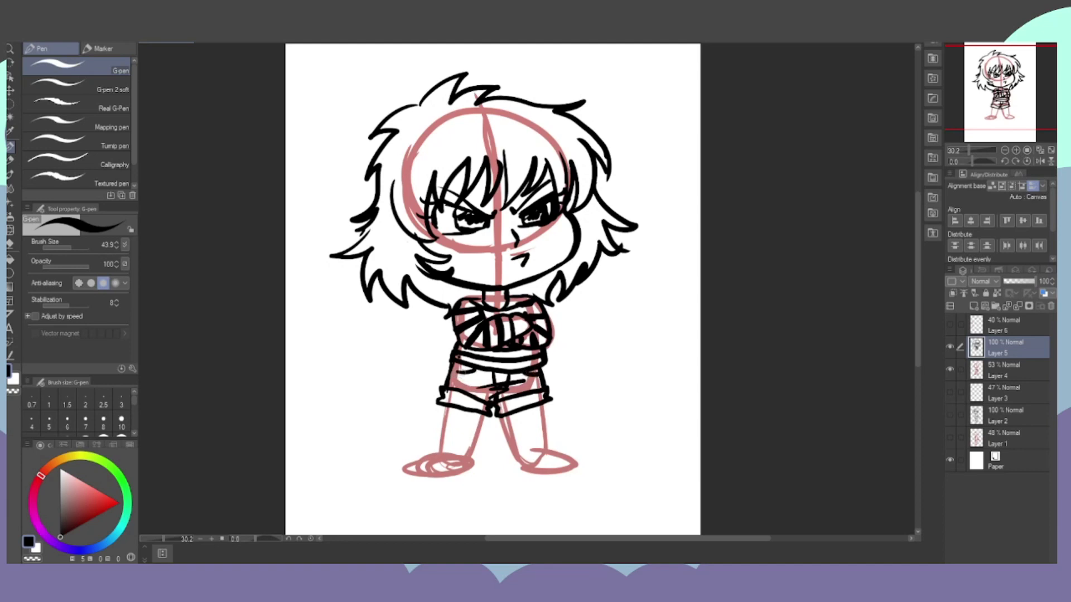
Draw the legs with knee marks and solid black shoes below the shorts, and hide the red sketch on Layer 4.
drag(482, 416, 468, 464)
mouse_move(447, 414)
mouse_down()
mouse_move(445, 449)
mouse_move(467, 428)
mouse_move(453, 423)
mouse_move(470, 462)
mouse_move(417, 457)
mouse_move(416, 468)
mouse_move(470, 471)
mouse_move(473, 444)
mouse_move(472, 461)
mouse_move(455, 441)
mouse_move(448, 451)
mouse_move(463, 447)
mouse_move(421, 459)
mouse_move(443, 477)
mouse_up()
click(453, 423)
mouse_move(509, 444)
mouse_down()
mouse_move(536, 441)
mouse_move(513, 469)
mouse_move(565, 470)
mouse_up()
drag(511, 471, 559, 474)
mouse_move(535, 404)
mouse_down()
mouse_move(540, 440)
mouse_move(509, 428)
mouse_move(507, 463)
mouse_move(511, 474)
mouse_move(524, 452)
mouse_move(528, 465)
mouse_move(561, 463)
mouse_move(535, 474)
mouse_up()
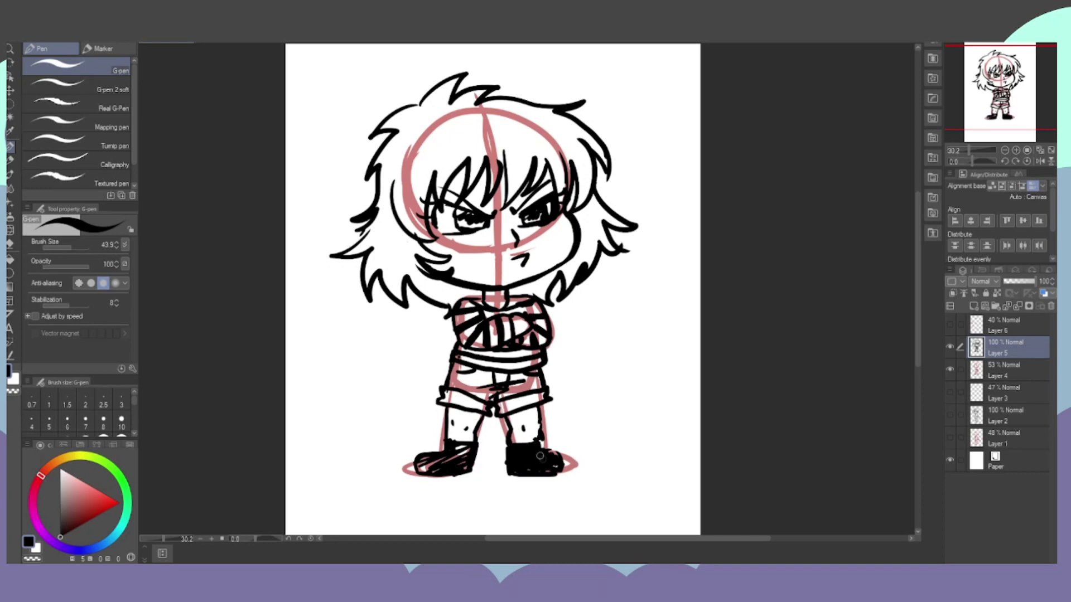
click(950, 369)
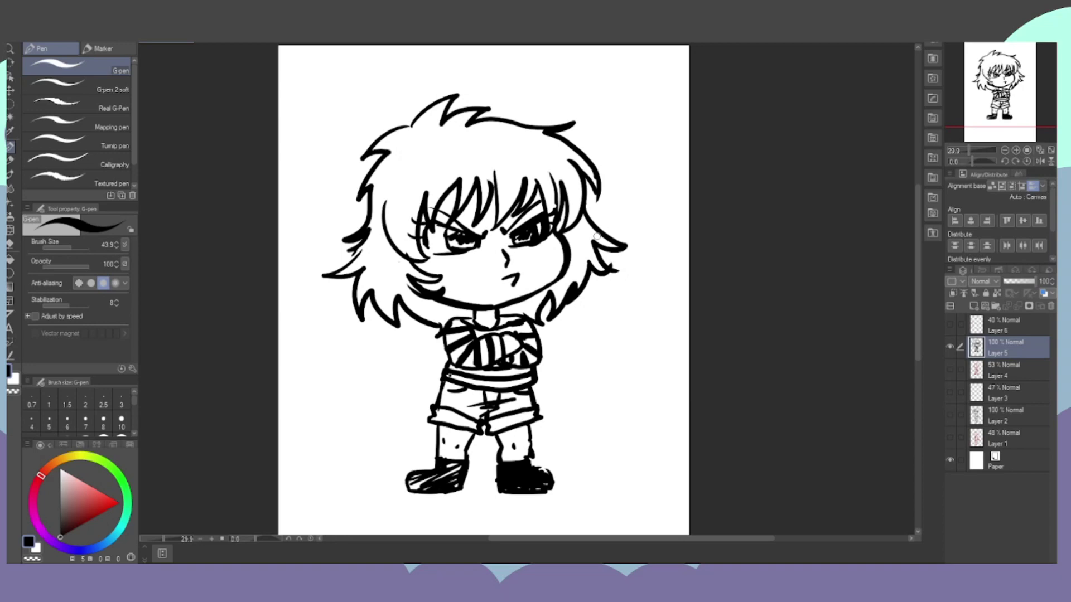